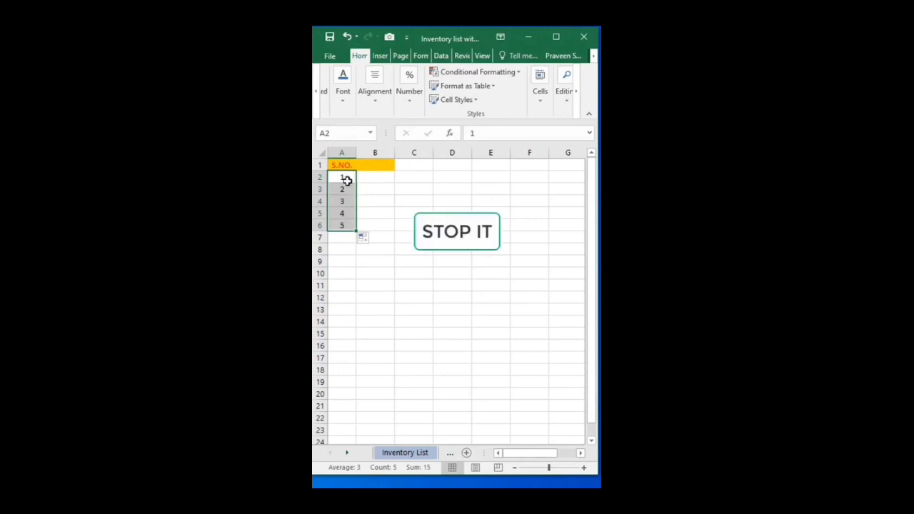
# Clear the existing serial numbers in A2:A6 and enter 1 as the starting number in A2.
pyautogui.press('Delete')
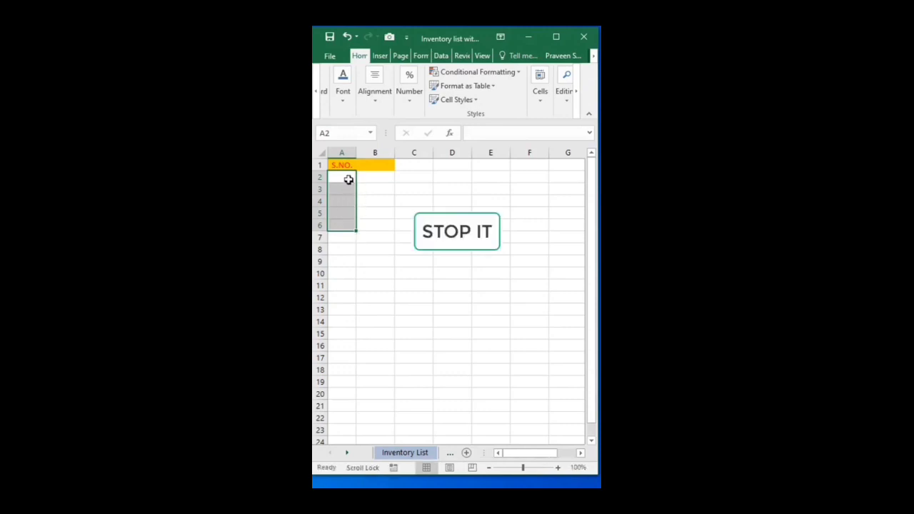
pyautogui.click(346, 177)
pyautogui.write('1')
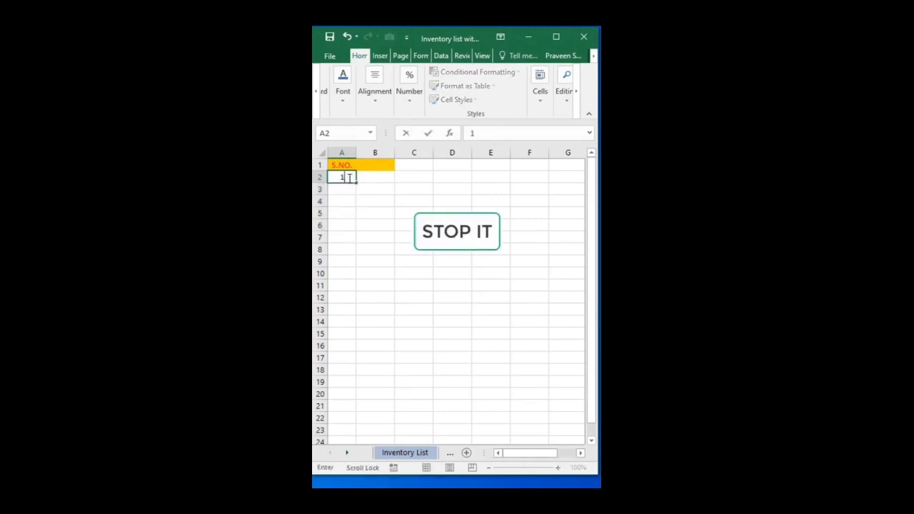
pyautogui.click(348, 188)
pyautogui.click(345, 177)
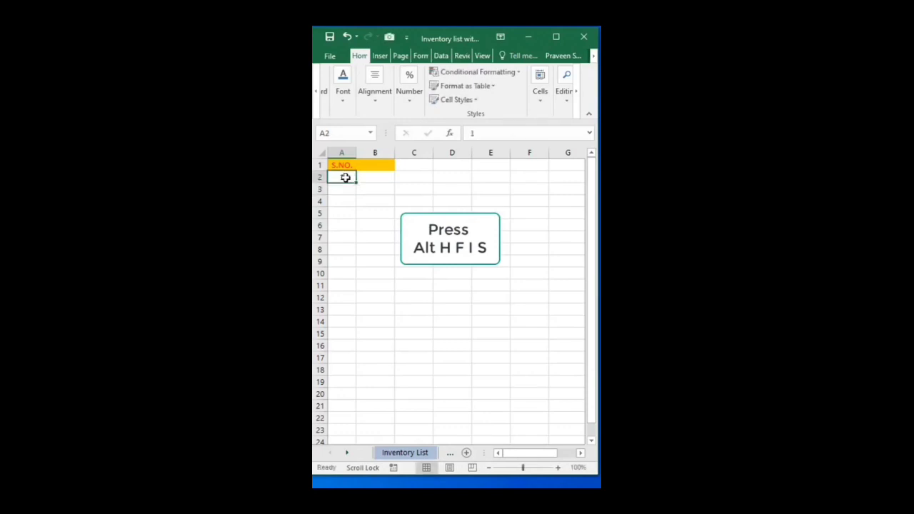
pyautogui.press('alt')
pyautogui.press('h')
pyautogui.press('o')
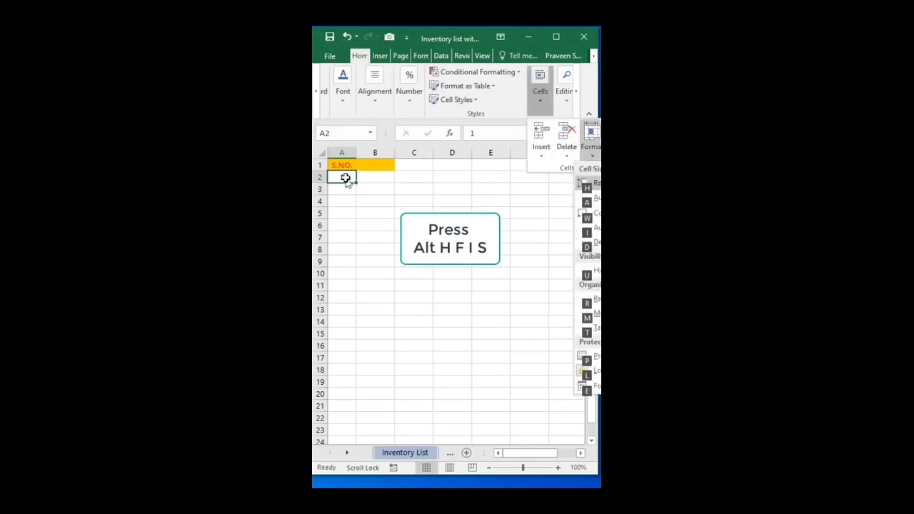
pyautogui.click(528, 212)
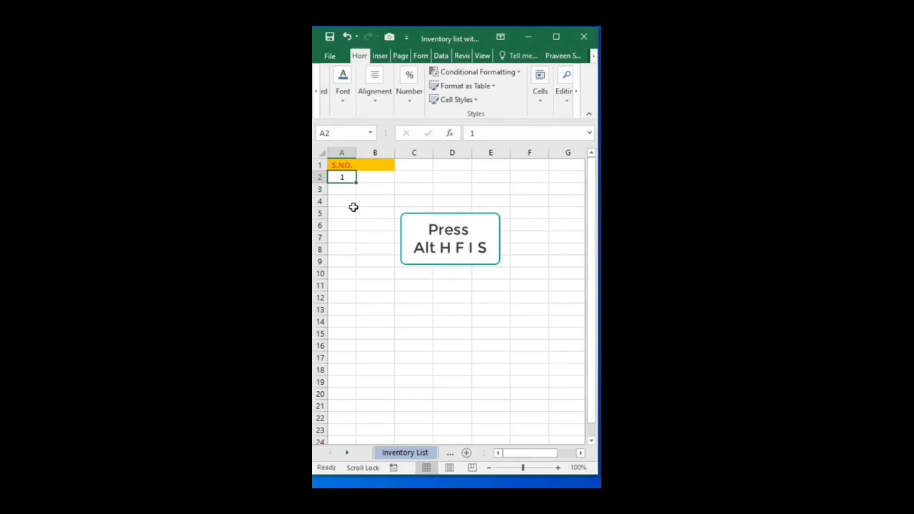
# Fill a linear number series down column A from A2 with a step value of 1.
pyautogui.press('alt')
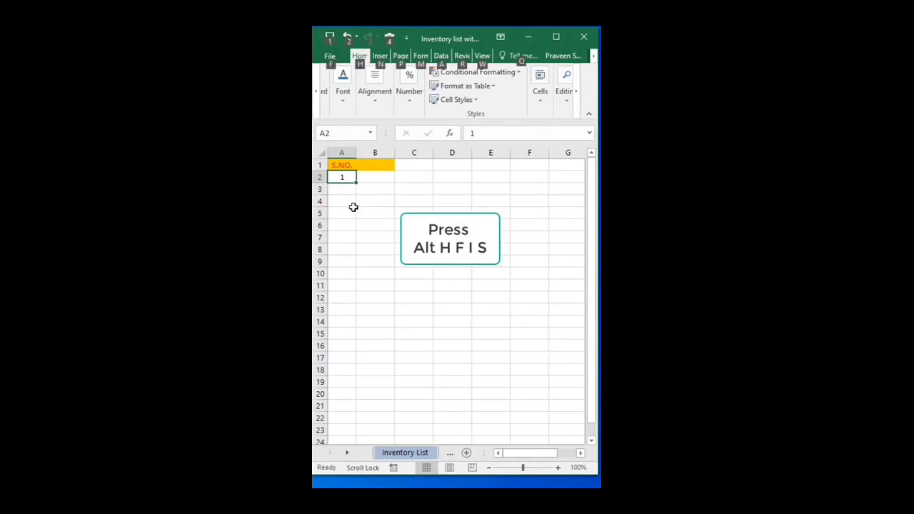
pyautogui.press('h')
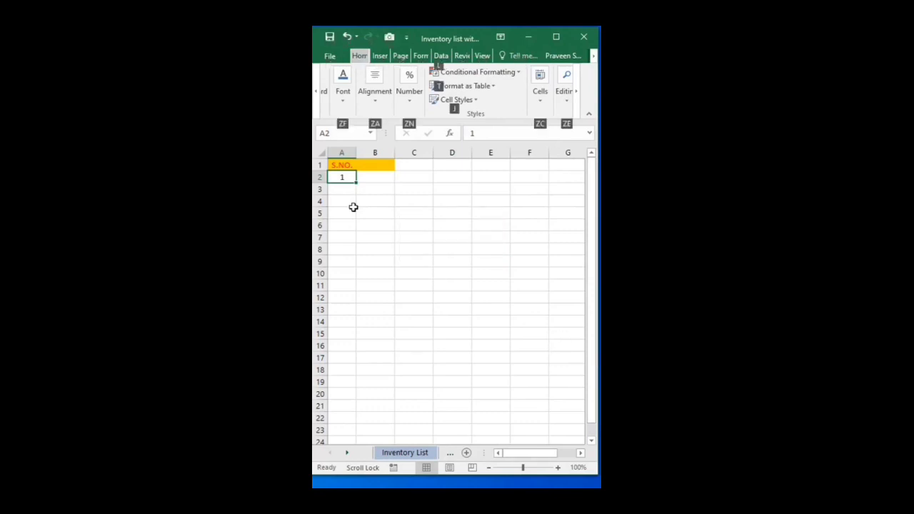
pyautogui.press('f')
pyautogui.press('i')
pyautogui.press('s')
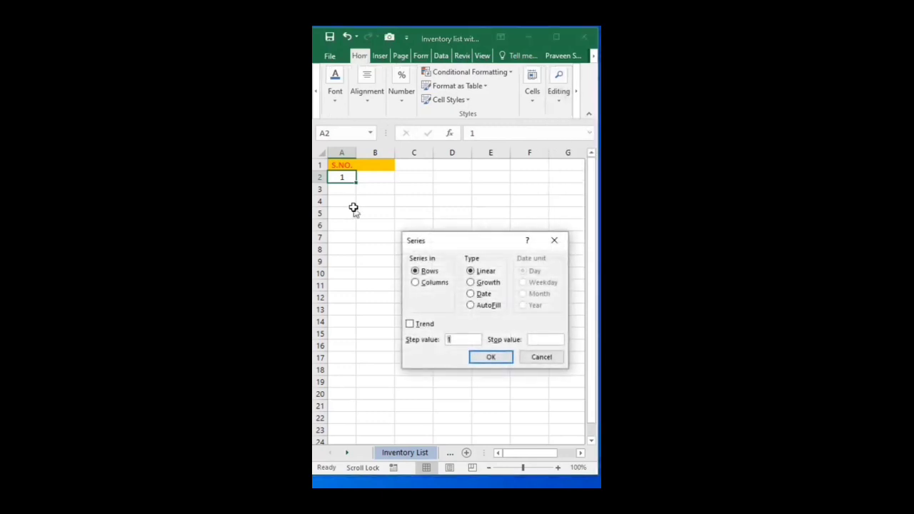
pyautogui.click(418, 283)
pyautogui.click(471, 340)
pyautogui.click(502, 359)
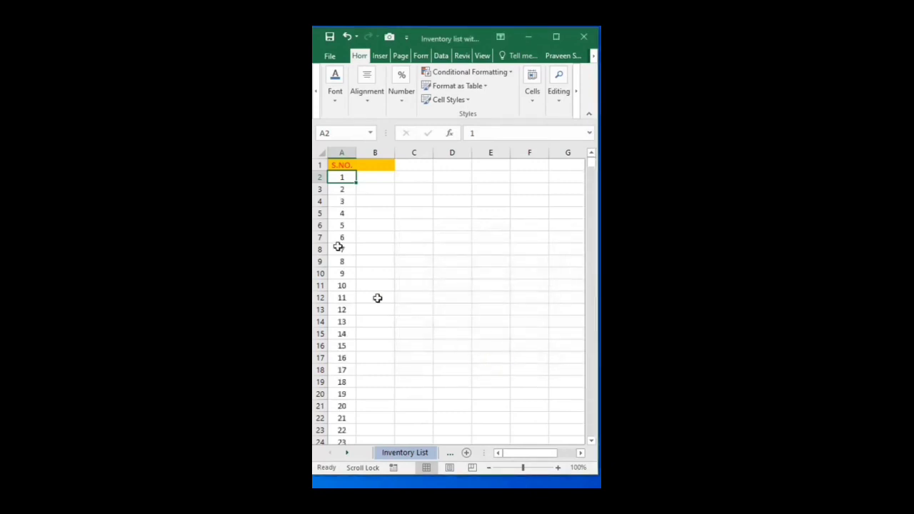
pyautogui.scroll(-20, 336, 369)
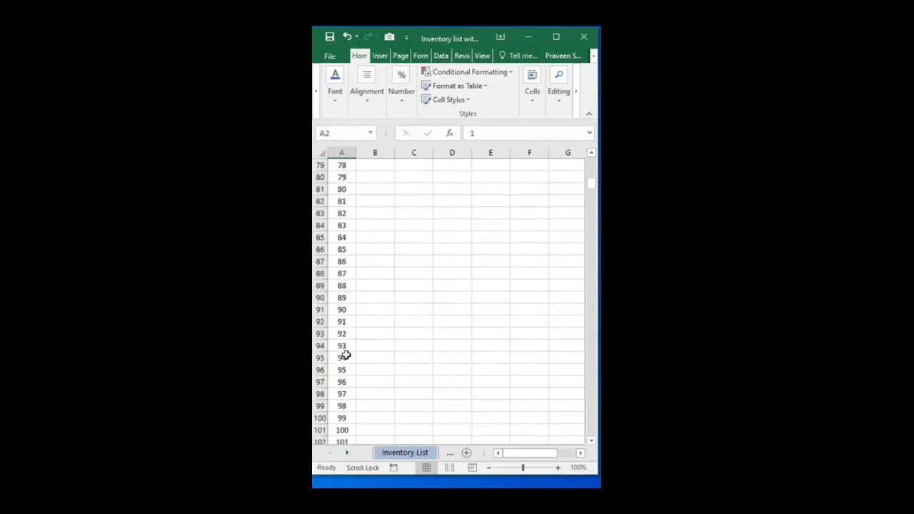
pyautogui.scroll(-20, 345, 356)
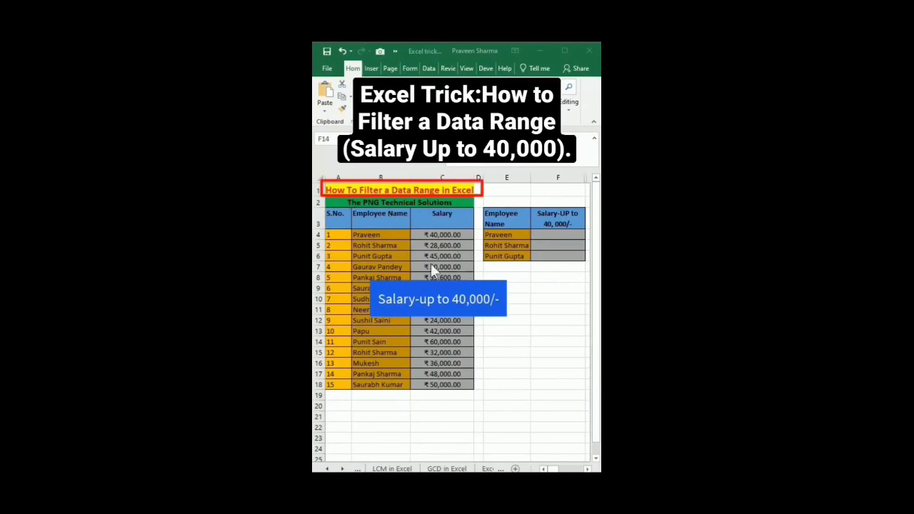
# Try filling the Salary-UP to 40,000/- column manually with 40,000 in F4 and 50,000 in F5, and undo both entries.
pyautogui.click(547, 236)
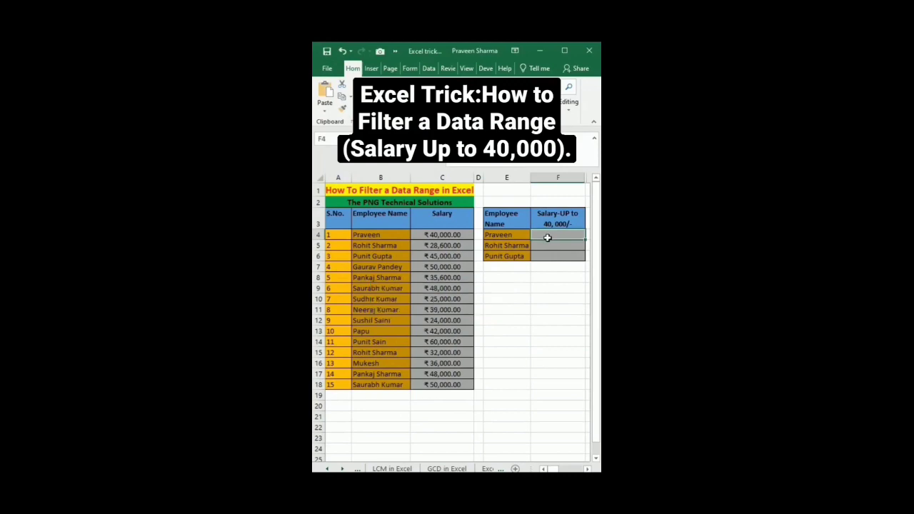
pyautogui.write('40,000')
pyautogui.press('Return')
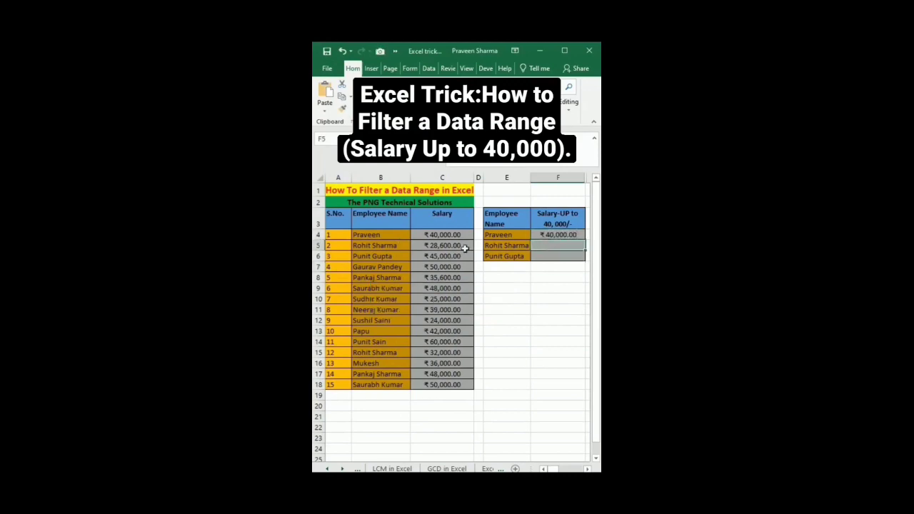
pyautogui.write('50,000')
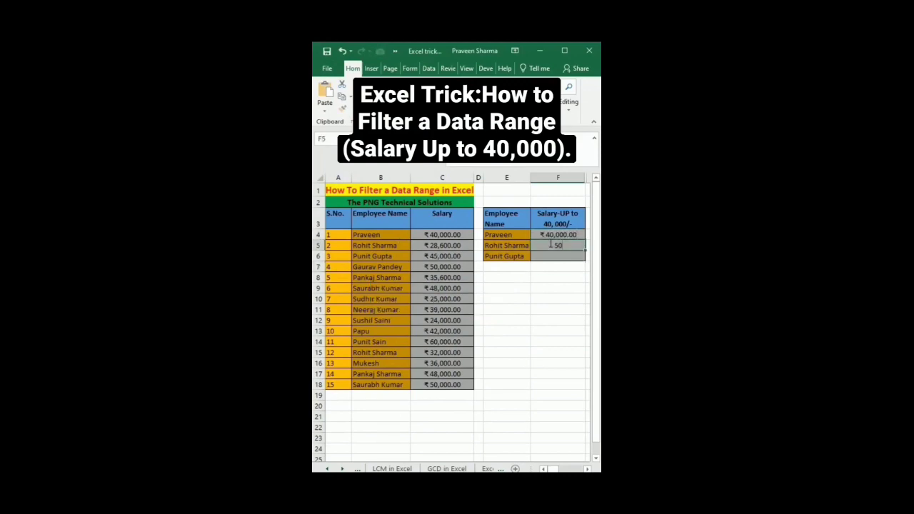
pyautogui.click(557, 298)
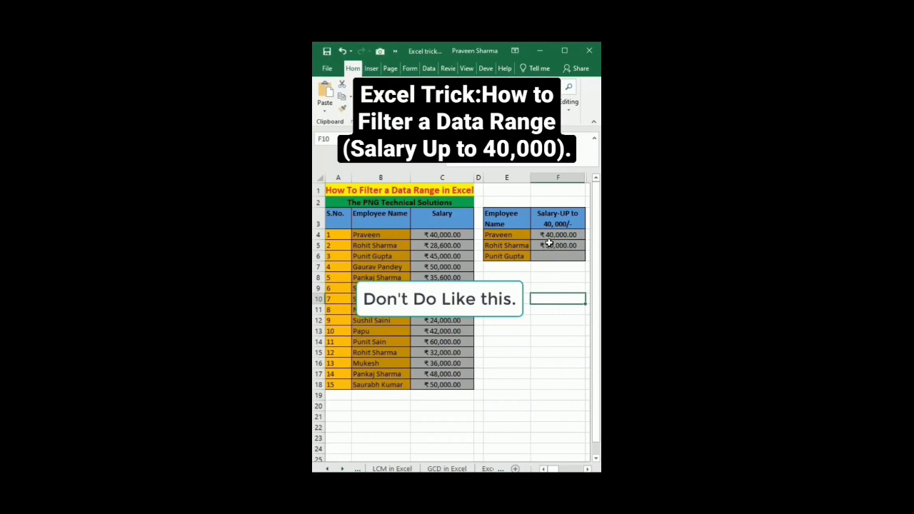
pyautogui.hotkey('ctrl', 'z')
pyautogui.hotkey('ctrl', 'z')
# Turn on filtering for the employee salary table in A3:C18.
pyautogui.moveTo(330, 214); pyautogui.dragTo(441, 384)
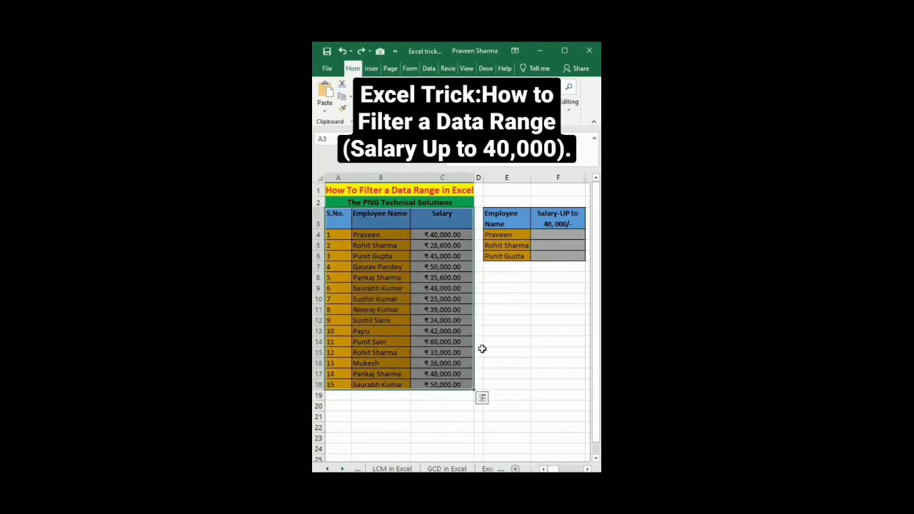
pyautogui.hotkey('ctrl', 'shift', 'l')
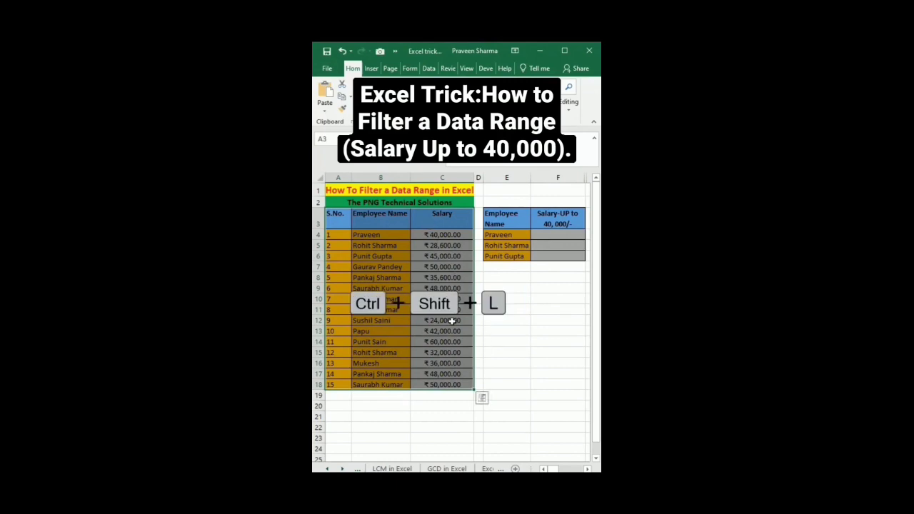
pyautogui.hotkey('ctrl', 'shift', 'l')
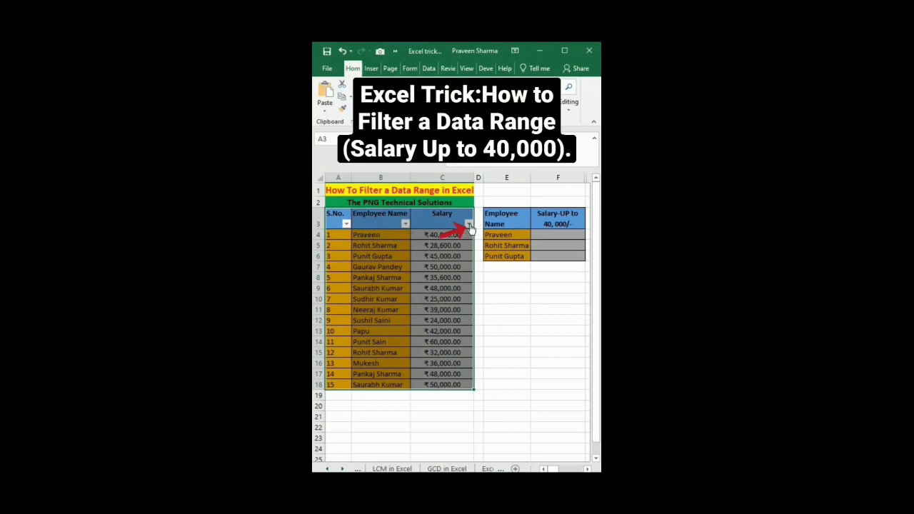
# Filter the Salary column to show only values greater than or equal to 40000.
pyautogui.click(468, 223)
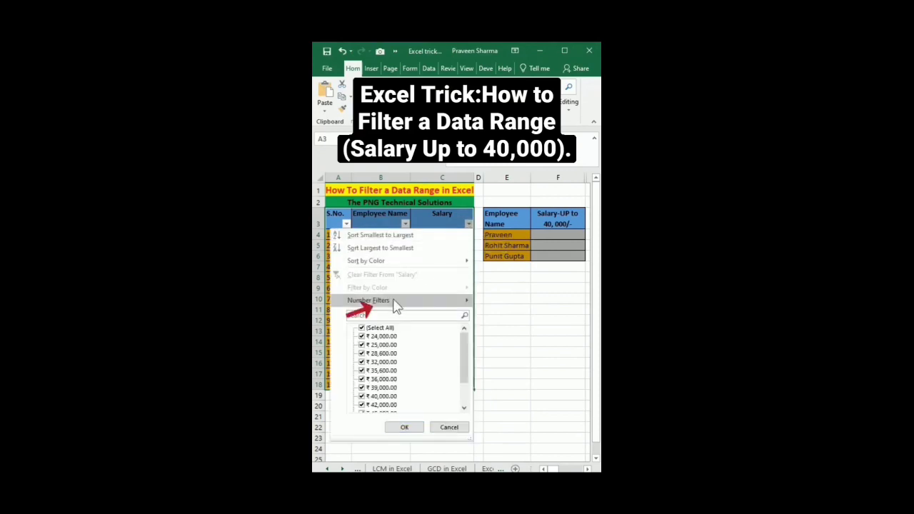
pyautogui.moveTo(398, 301)
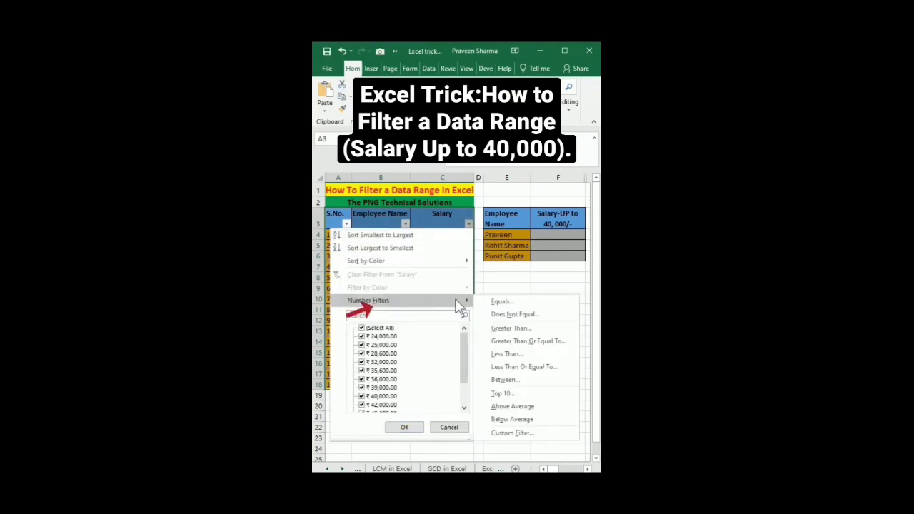
pyautogui.click(527, 341)
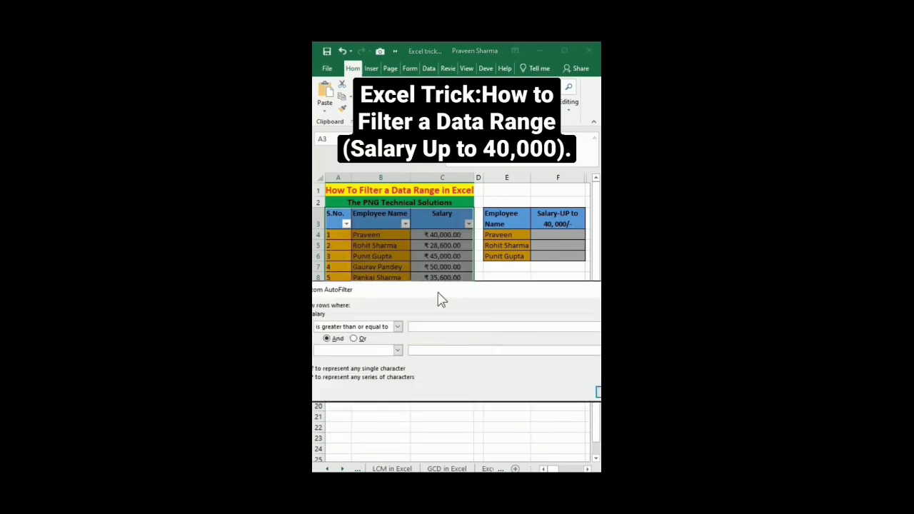
pyautogui.click(394, 327)
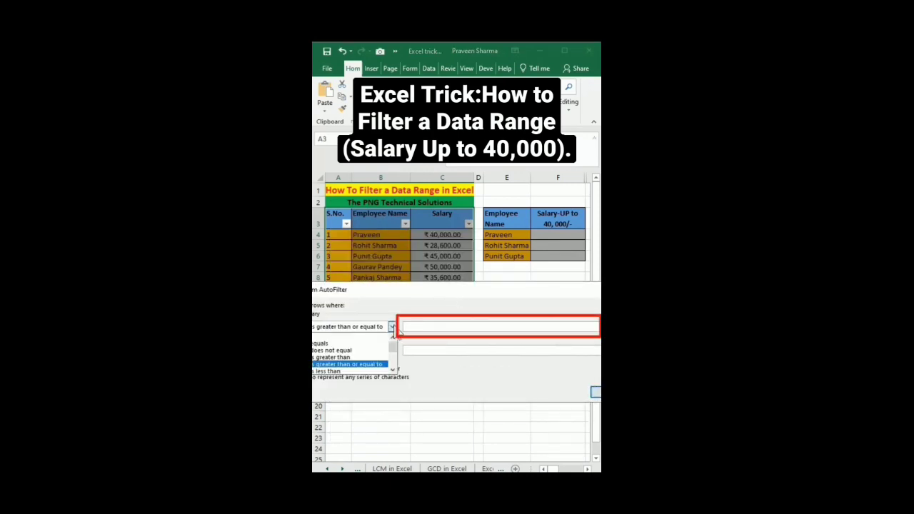
pyautogui.click(378, 364)
pyautogui.click(419, 326)
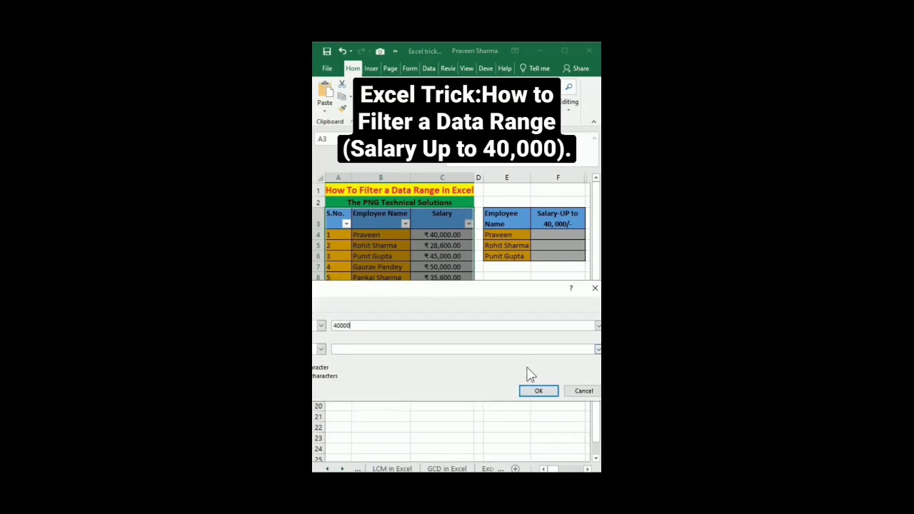
pyautogui.click(540, 392)
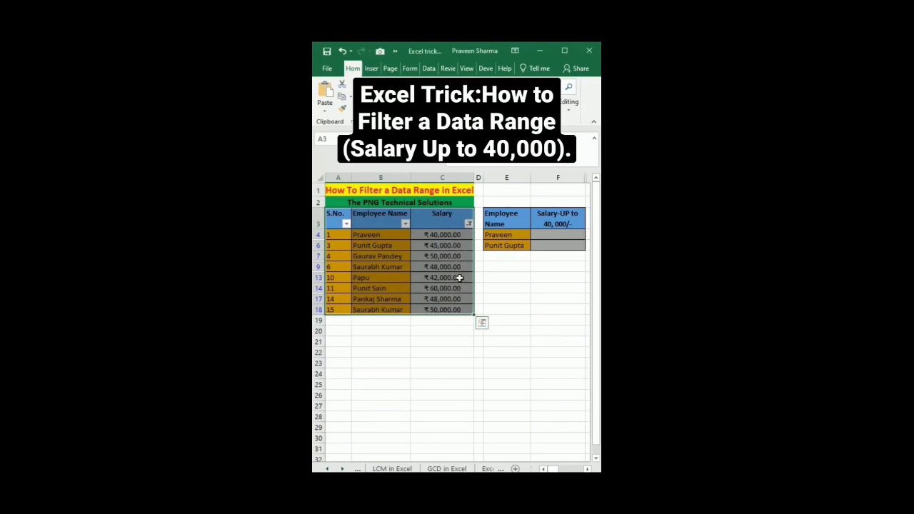
pyautogui.click(512, 369)
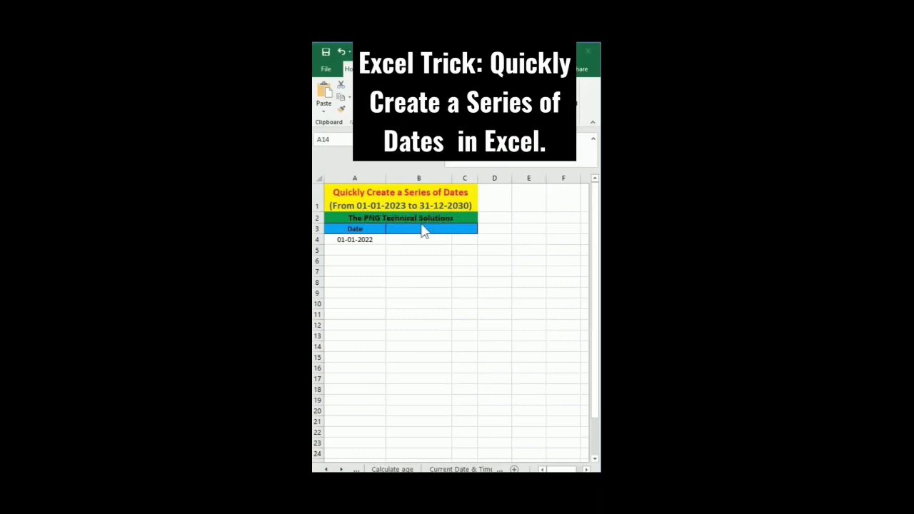
# Fill a daily date series down column A from A4 with step value 1 and stop value 31-12-2030, and check it through its end.
pyautogui.click(355, 239)
pyautogui.click(355, 239)
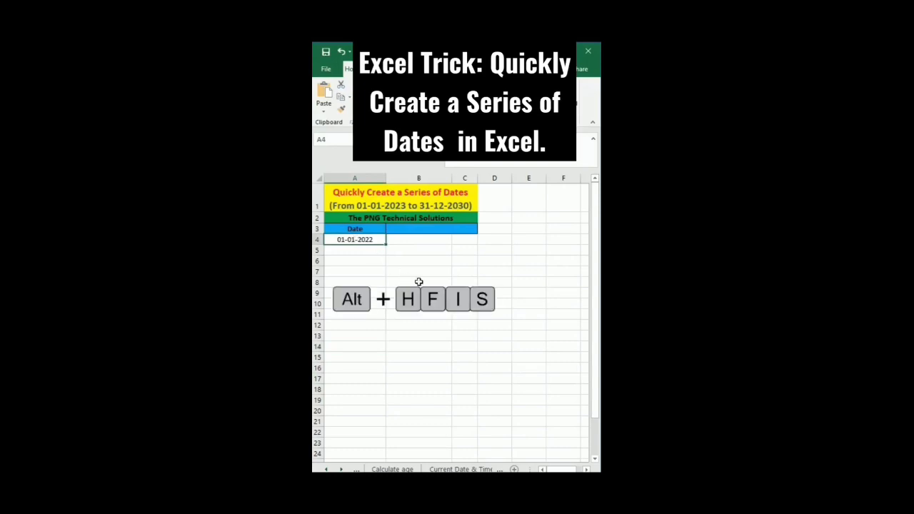
pyautogui.press('alt')
pyautogui.press('h')
pyautogui.press('f')
pyautogui.press('i')
pyautogui.press('s')
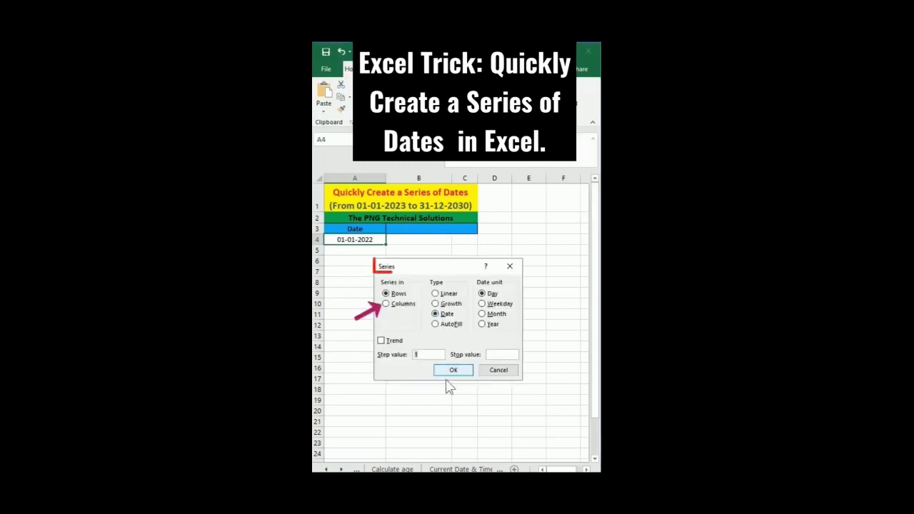
pyautogui.click(386, 304)
pyautogui.click(436, 315)
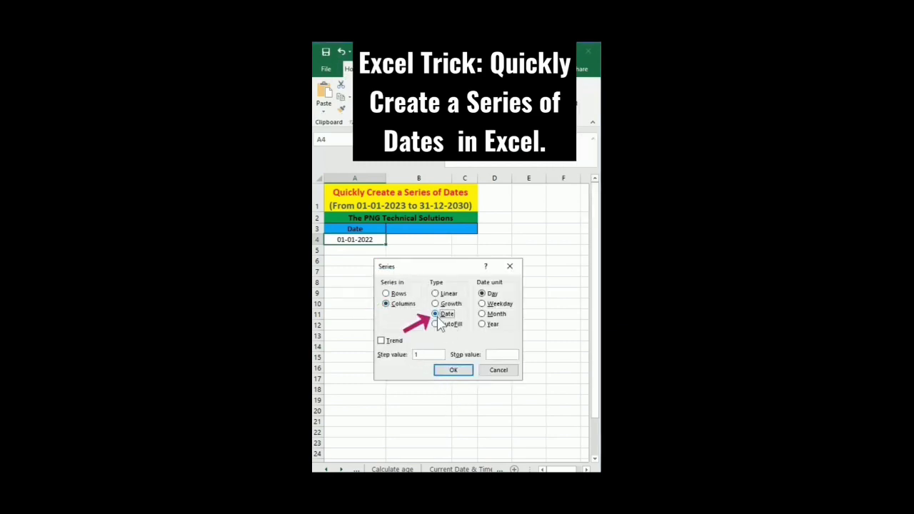
pyautogui.click(422, 355)
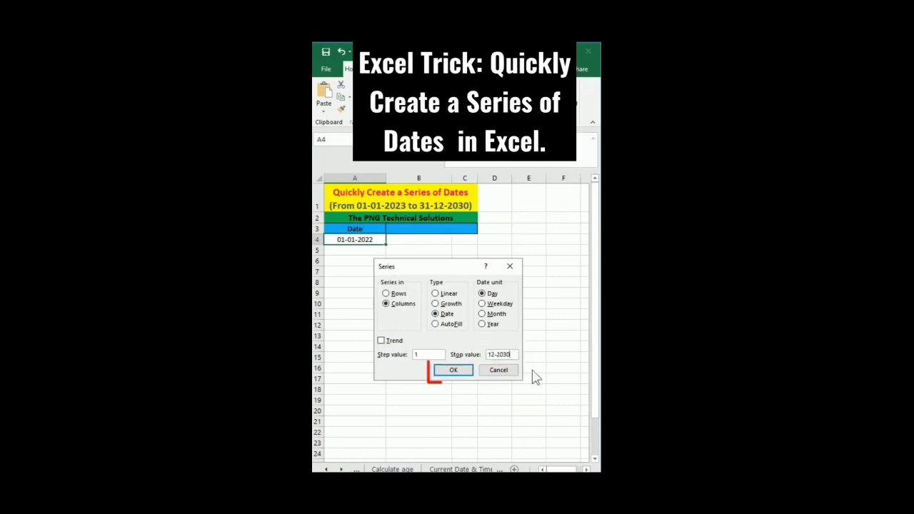
pyautogui.click(445, 371)
pyautogui.scroll(-20, 356, 371)
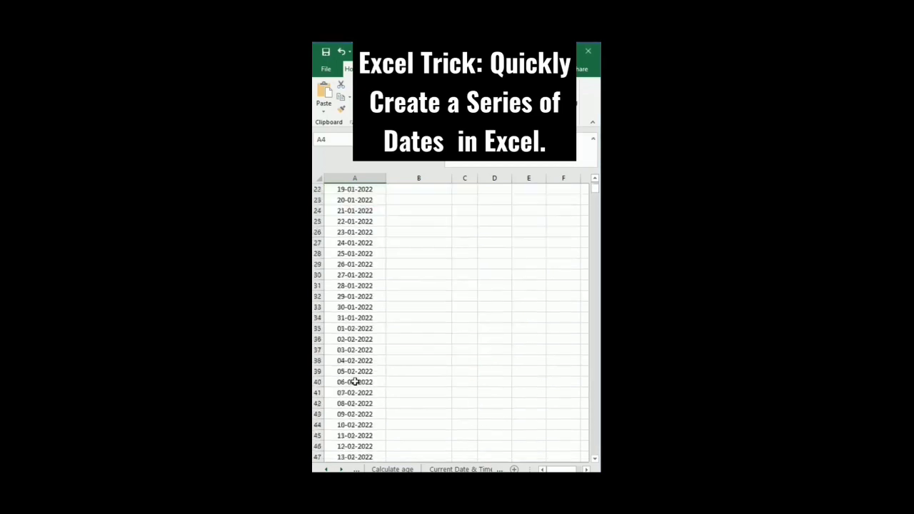
pyautogui.scroll(10, 356, 362)
pyautogui.moveTo(595, 364); pyautogui.dragTo(595, 451)
pyautogui.scroll(20, 463, 361)
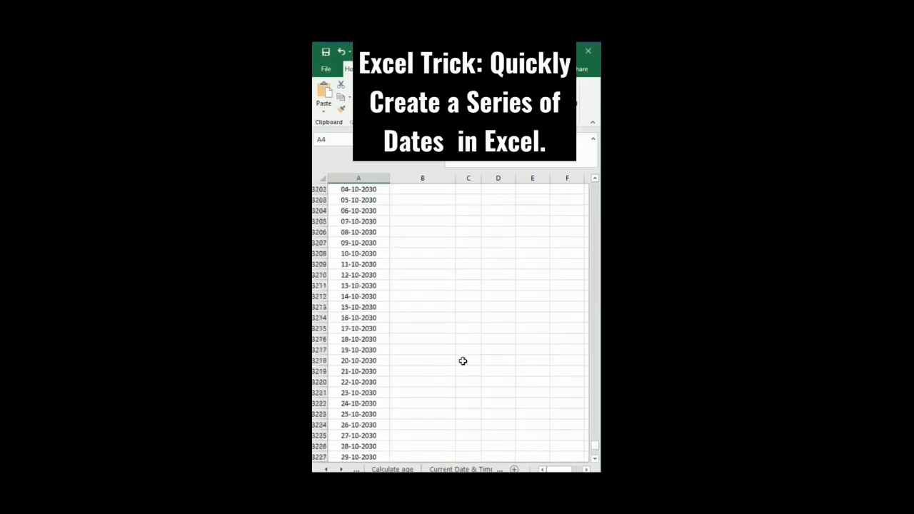
pyautogui.hotkey('ctrl', 'Home')
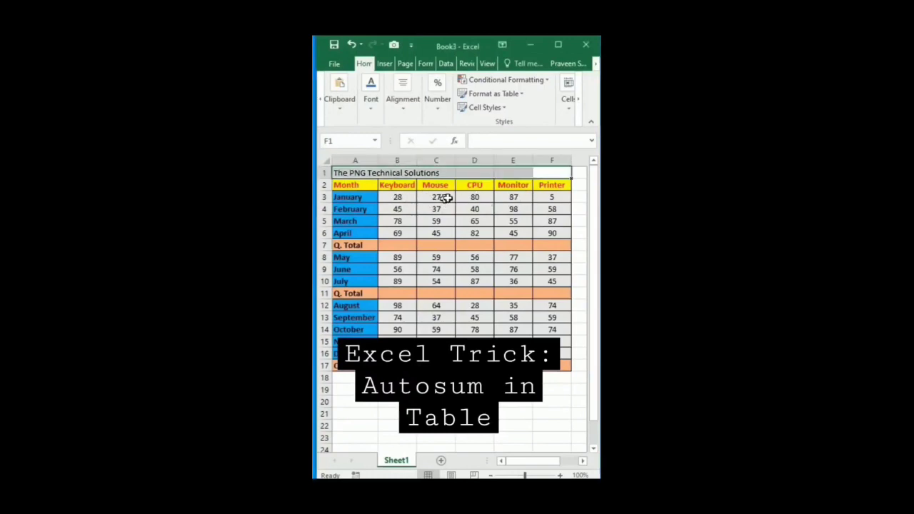
# Select the monthly figures above each Q. Total row in turn: B3:F6, B8:F10 and B12:F16.
pyautogui.moveTo(398, 198); pyautogui.dragTo(548, 232)
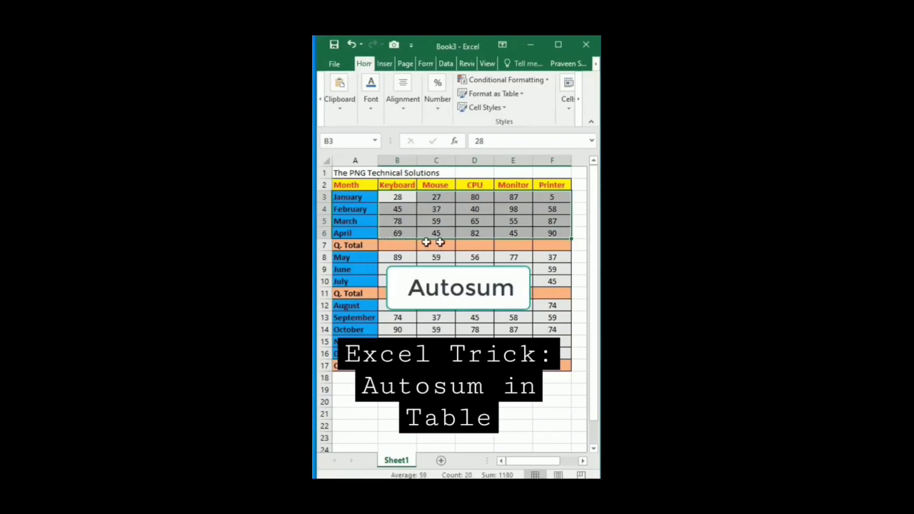
pyautogui.moveTo(396, 257); pyautogui.dragTo(542, 281)
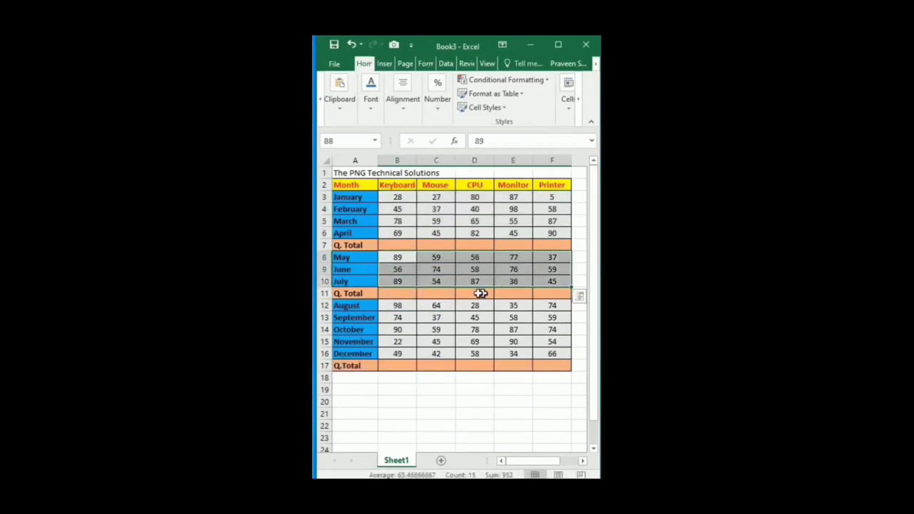
pyautogui.moveTo(396, 304); pyautogui.dragTo(550, 353)
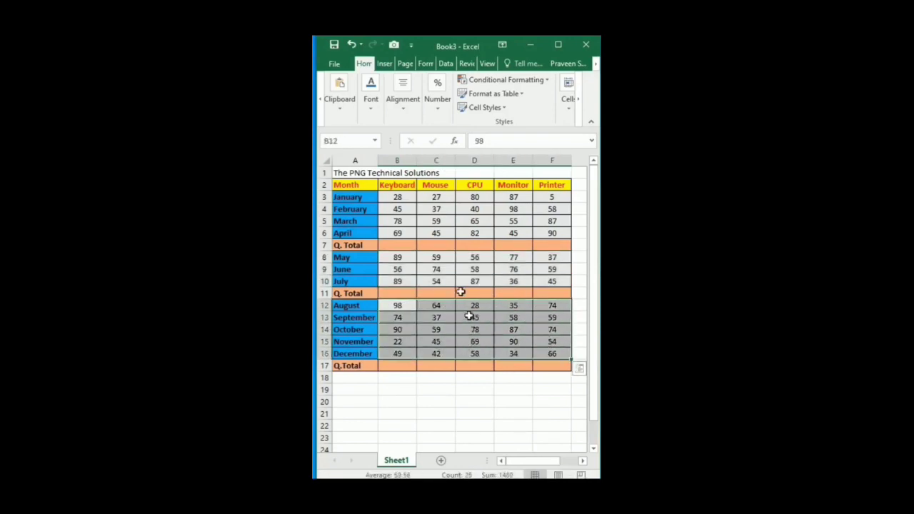
# Select only the blank cells within A2:F17 using Go To Special and fill them with AutoSum totals.
pyautogui.click(339, 183)
pyautogui.moveTo(339, 184); pyautogui.dragTo(558, 365)
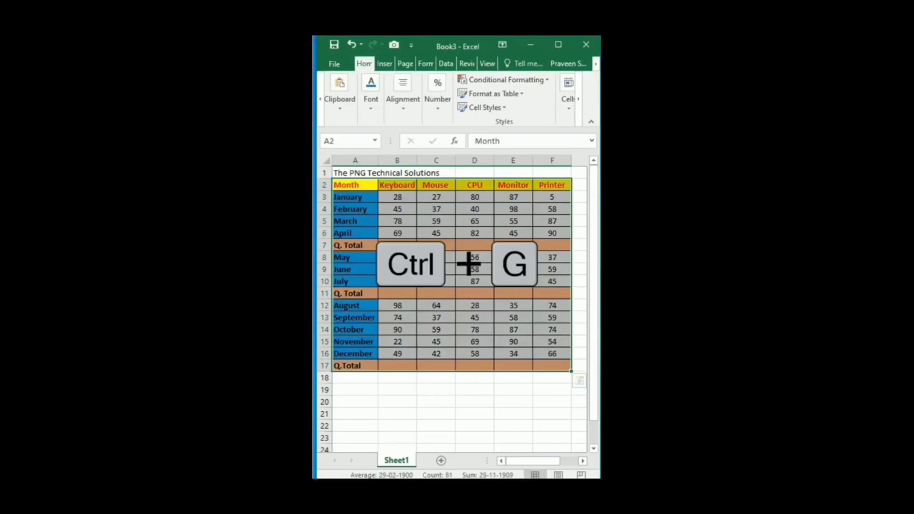
pyautogui.hotkey('ctrl', 'g')
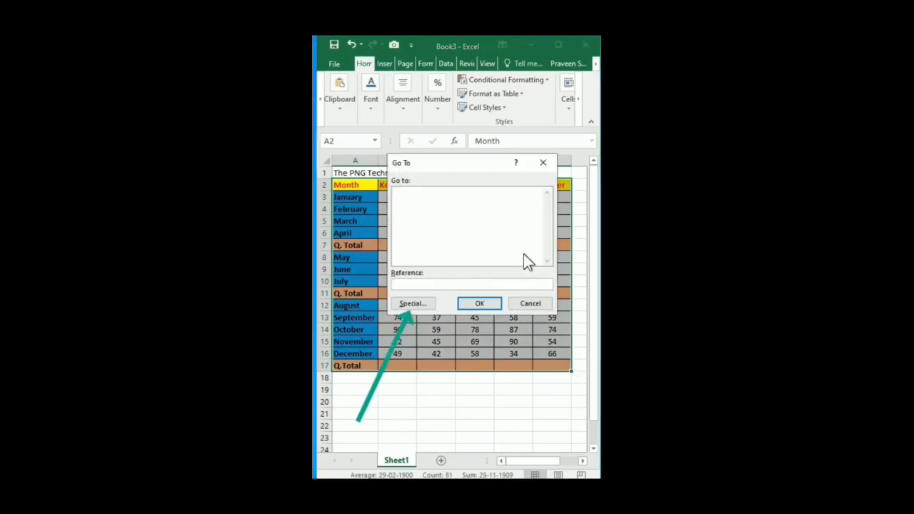
pyautogui.click(411, 303)
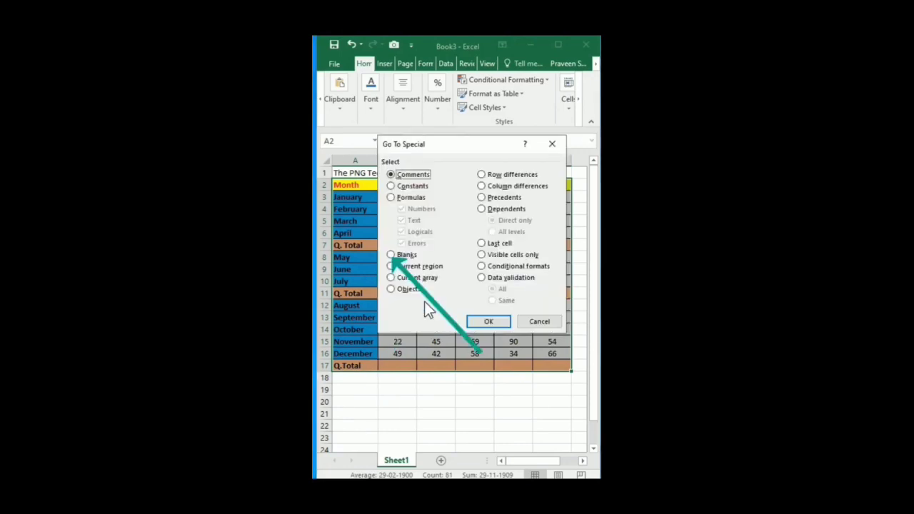
pyautogui.click(391, 255)
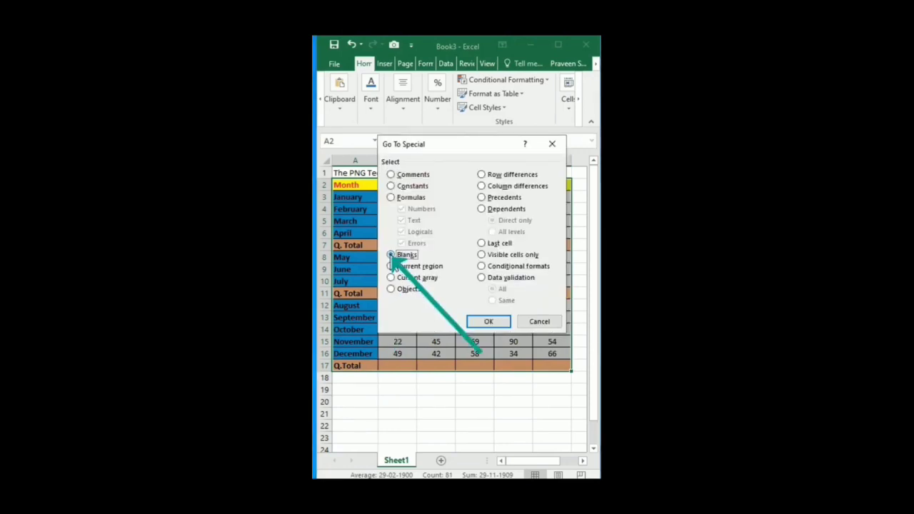
pyautogui.click(489, 321)
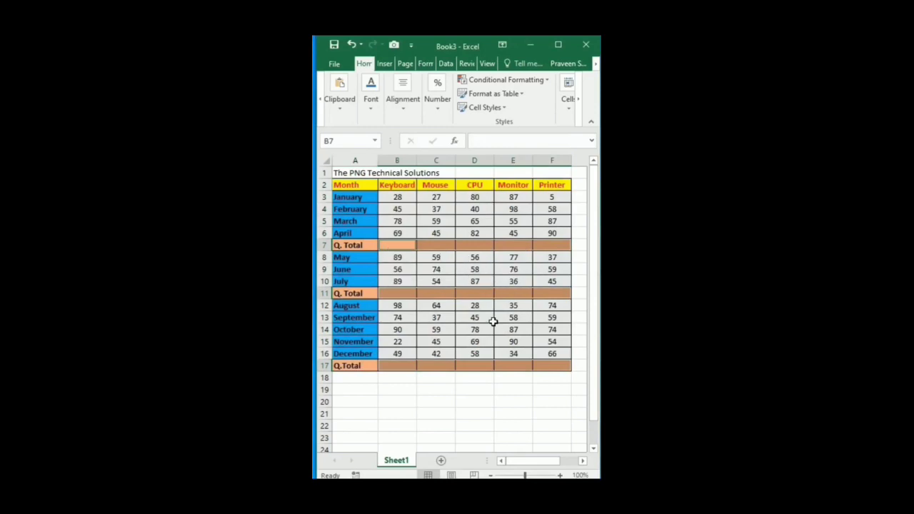
pyautogui.hotkey('alt', '=')
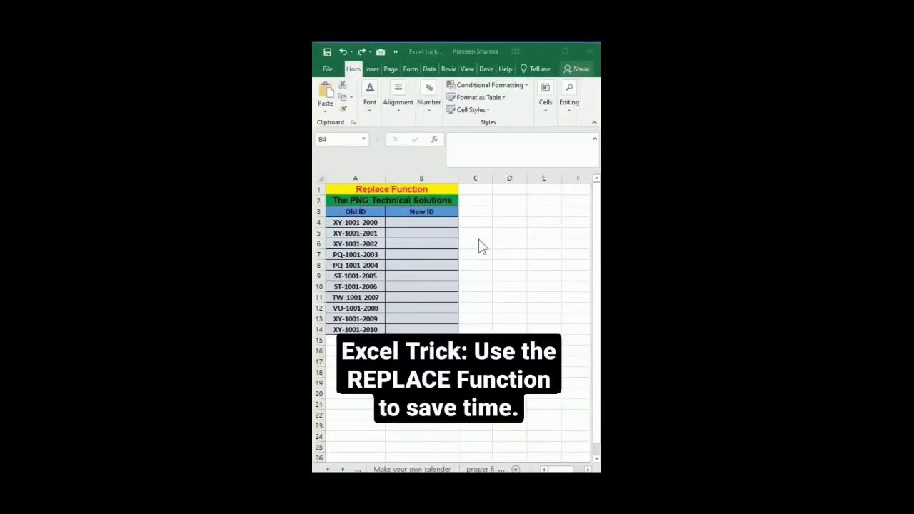
# Try editing the old IDs in A4 and A5 by hand so that each ends in 2022.
pyautogui.doubleClick(380, 224)
pyautogui.press('BackSpace')
pyautogui.press('BackSpace')
pyautogui.write('22')
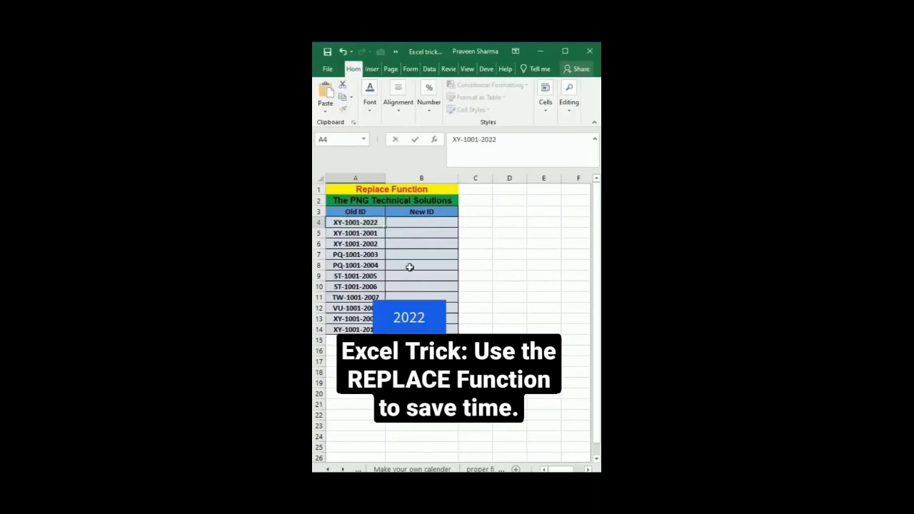
pyautogui.press('Return')
pyautogui.press('F2')
pyautogui.press('BackSpace')
pyautogui.press('BackSpace')
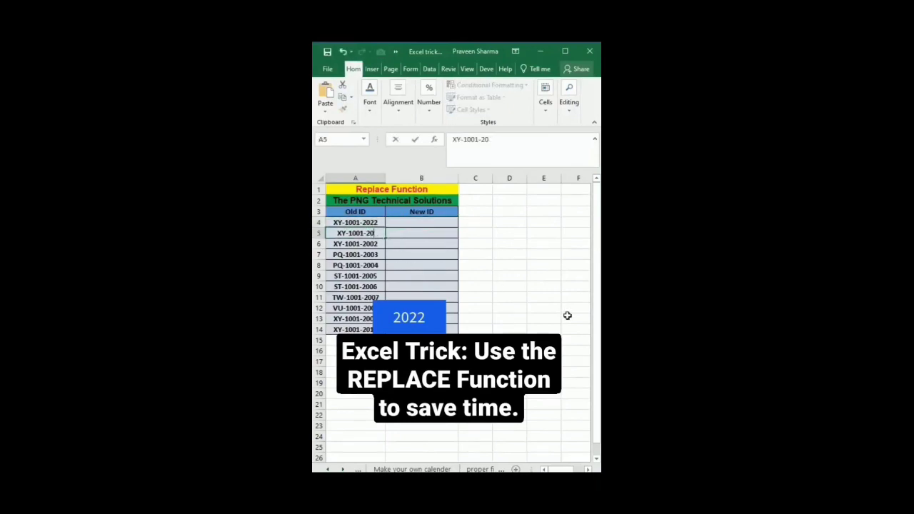
pyautogui.write('22')
pyautogui.press('Return')
# Try the same manual edit on A6, abandon it, and undo the changes to A4 and A5.
pyautogui.press('F2')
pyautogui.press('BackSpace')
pyautogui.press('BackSpace')
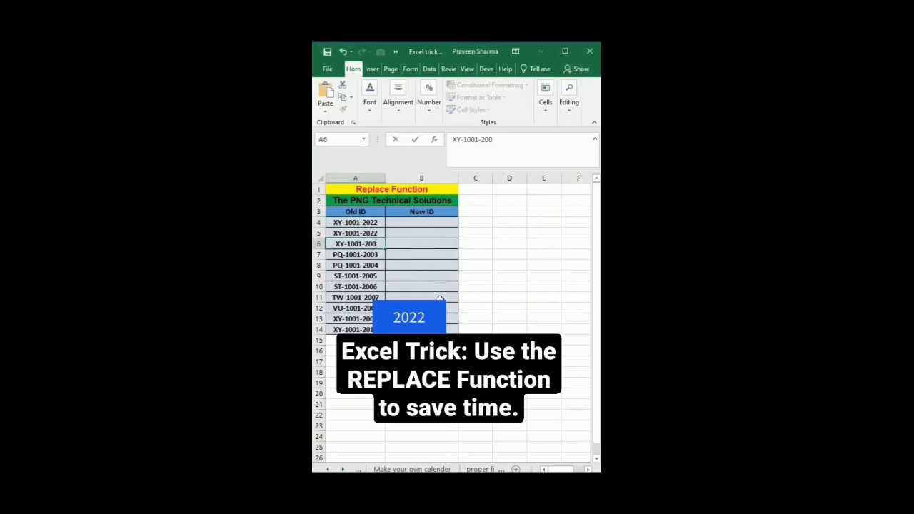
pyautogui.write('22')
pyautogui.press('Escape')
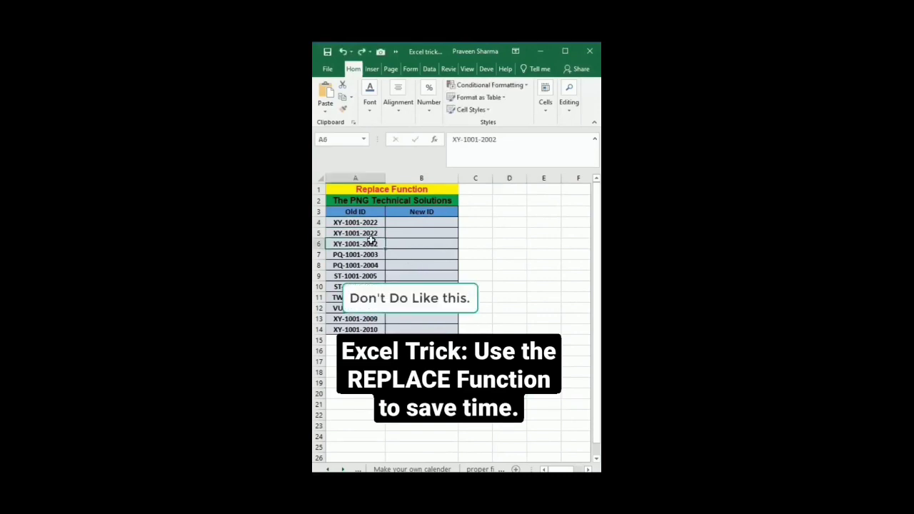
pyautogui.hotkey('ctrl', 'z')
pyautogui.hotkey('ctrl', 'z')
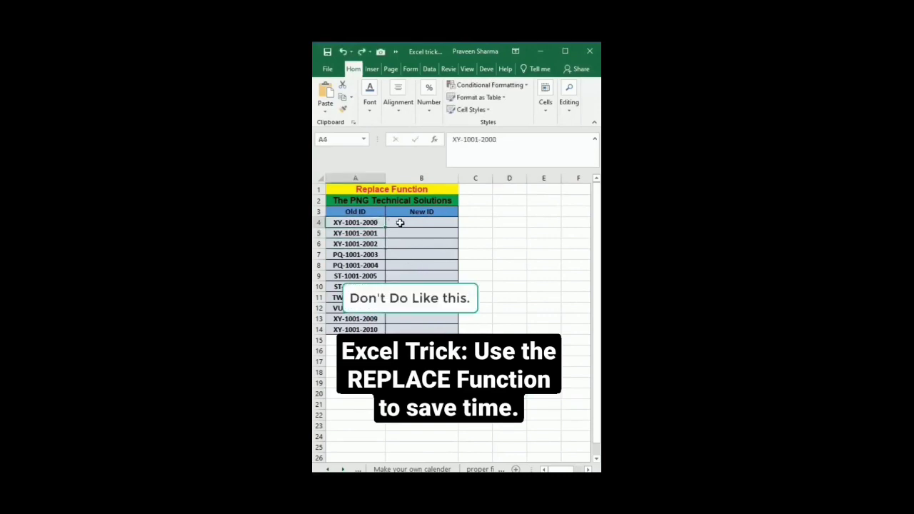
# Enter the formula =REPLACE(A4,9,4,2022) in B4 under New ID.
pyautogui.click(399, 223)
pyautogui.write('=')
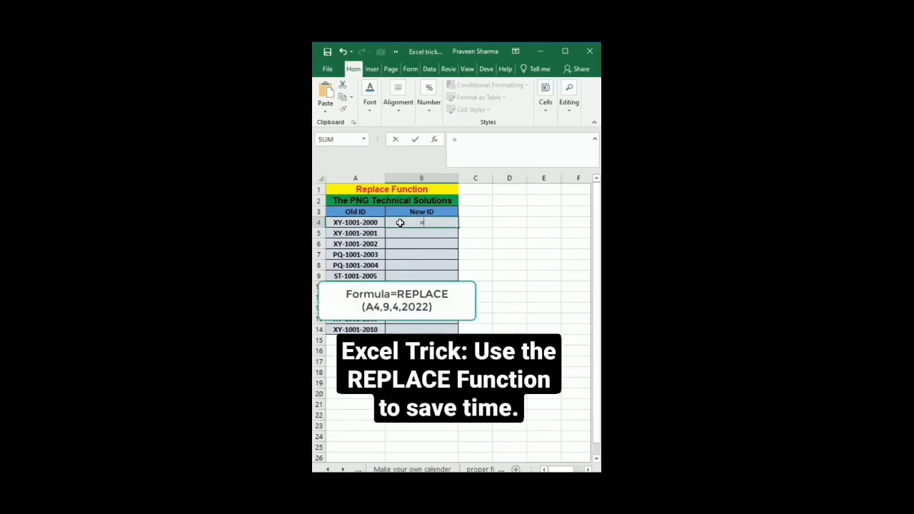
pyautogui.write('REP')
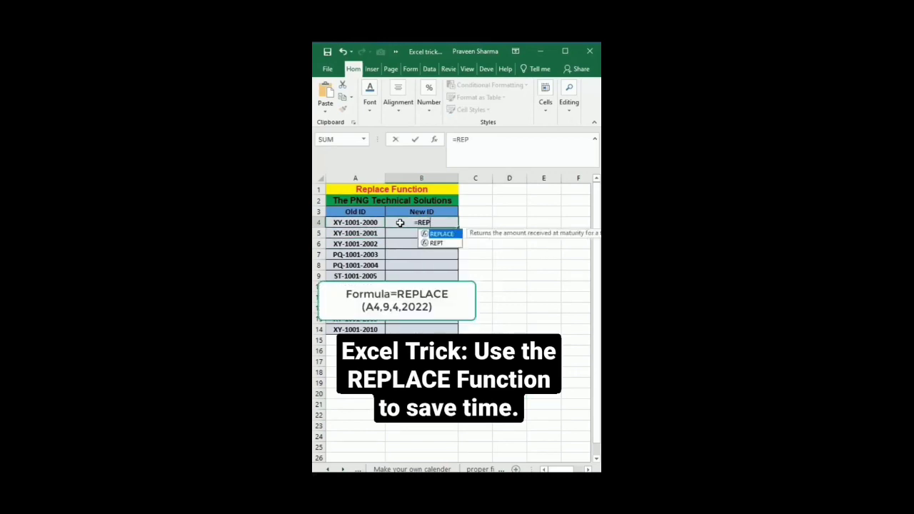
pyautogui.write('LACE(')
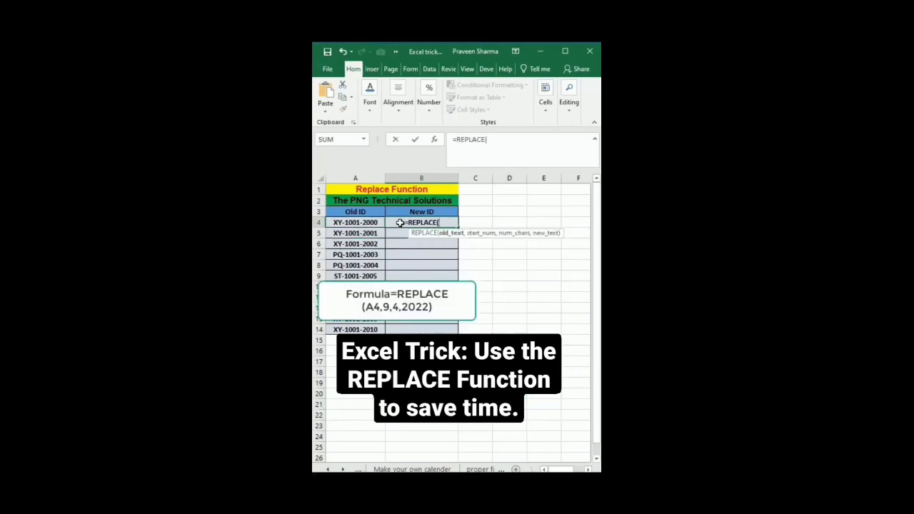
pyautogui.click(357, 223)
pyautogui.write(',')
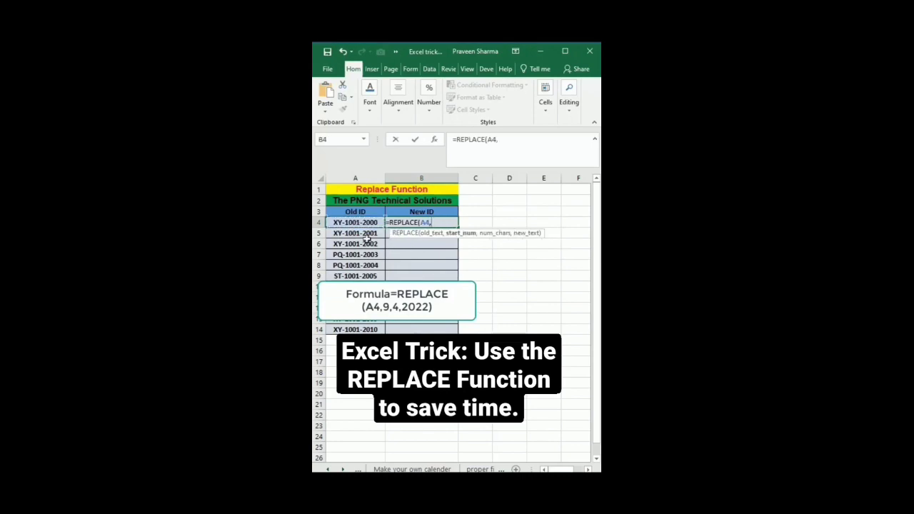
pyautogui.write('9,4')
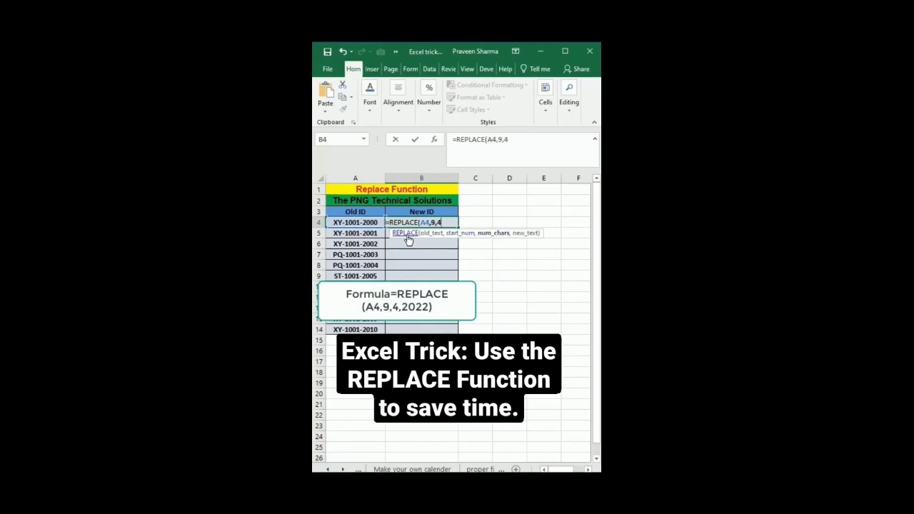
pyautogui.write(',2022)')
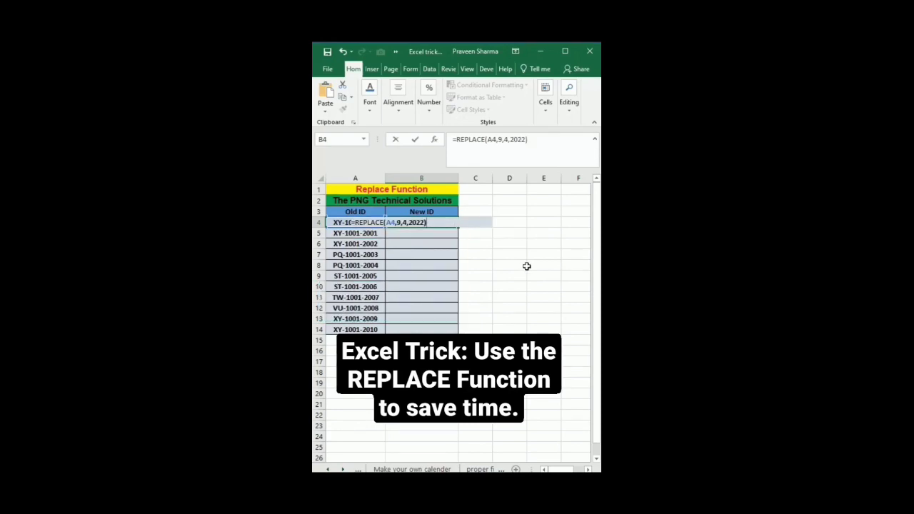
pyautogui.press('Return')
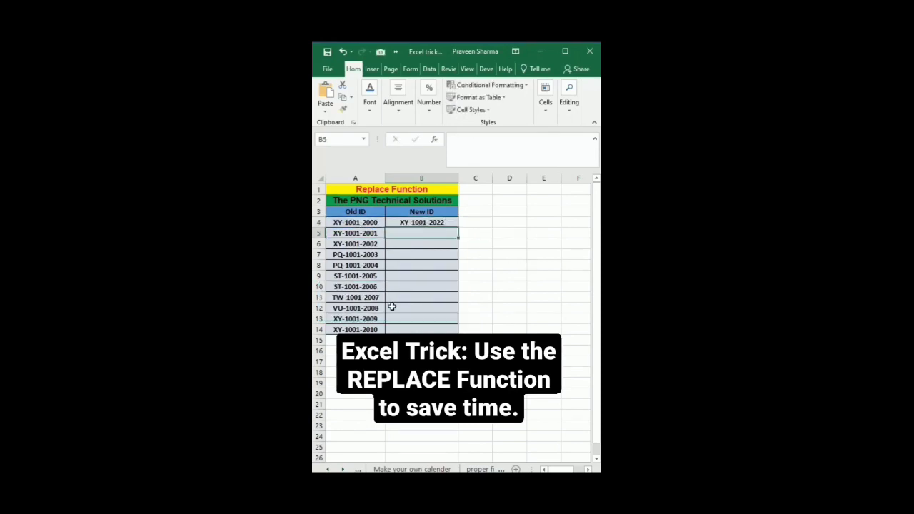
# Fill the REPLACE formula from B4 down the New ID column to B14.
pyautogui.click(450, 224)
pyautogui.doubleClick(458, 227)
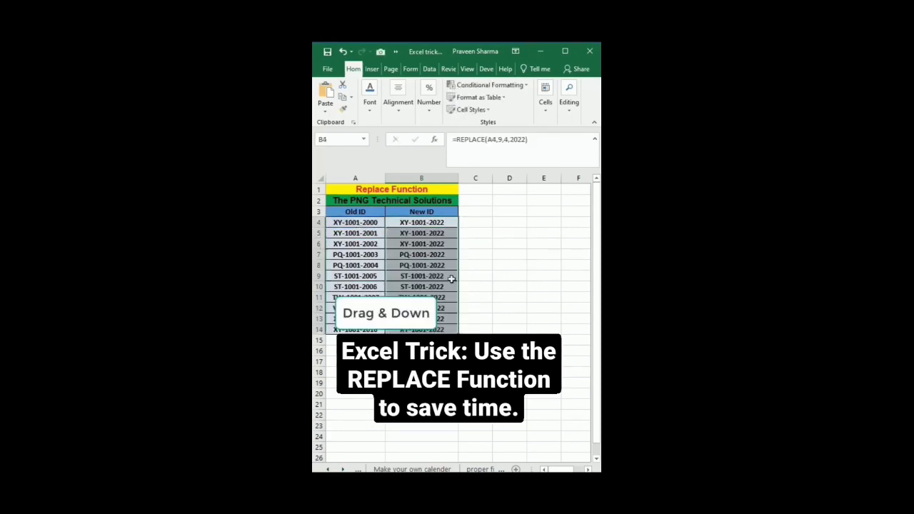
pyautogui.click(421, 372)
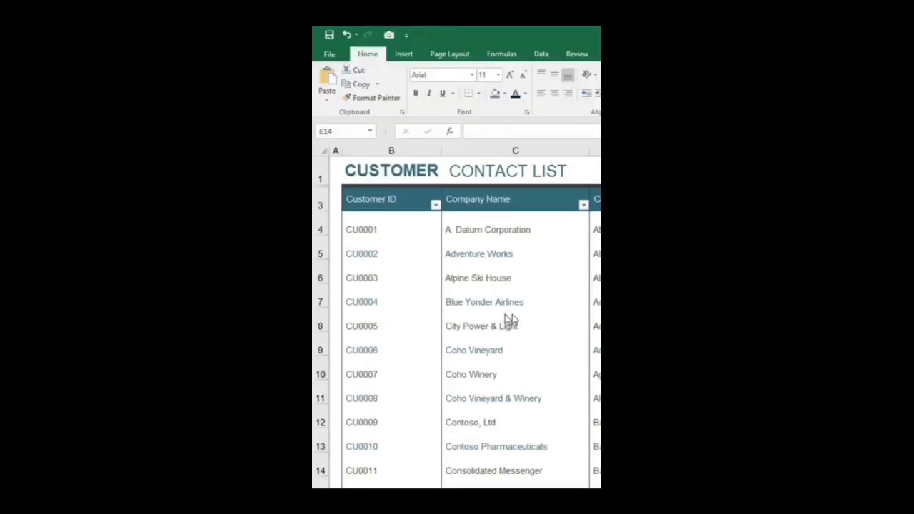
# Encrypt the customer contact list workbook with a password, entering and re-entering the password.
pyautogui.click(330, 54)
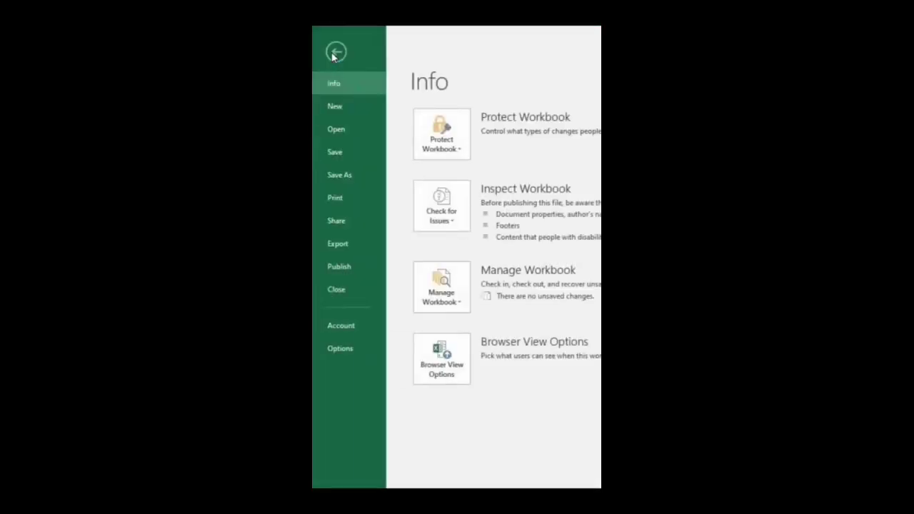
pyautogui.click(460, 151)
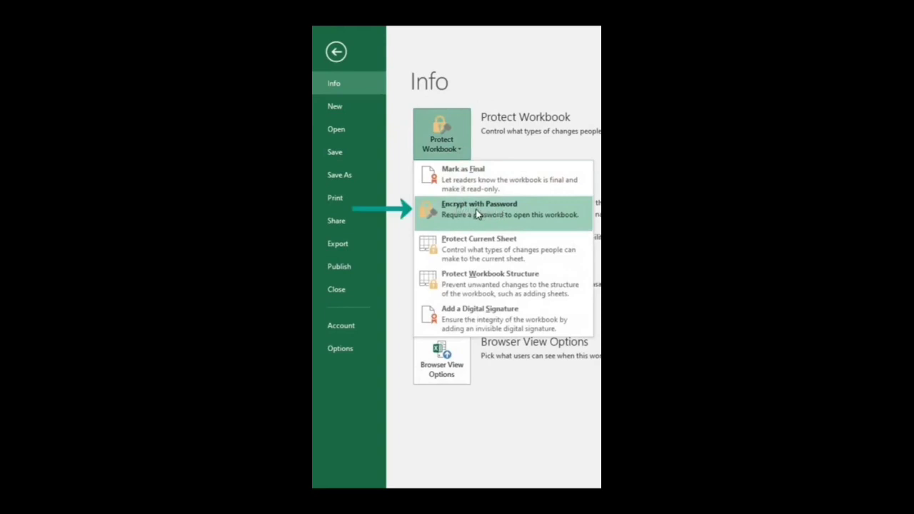
pyautogui.click(496, 214)
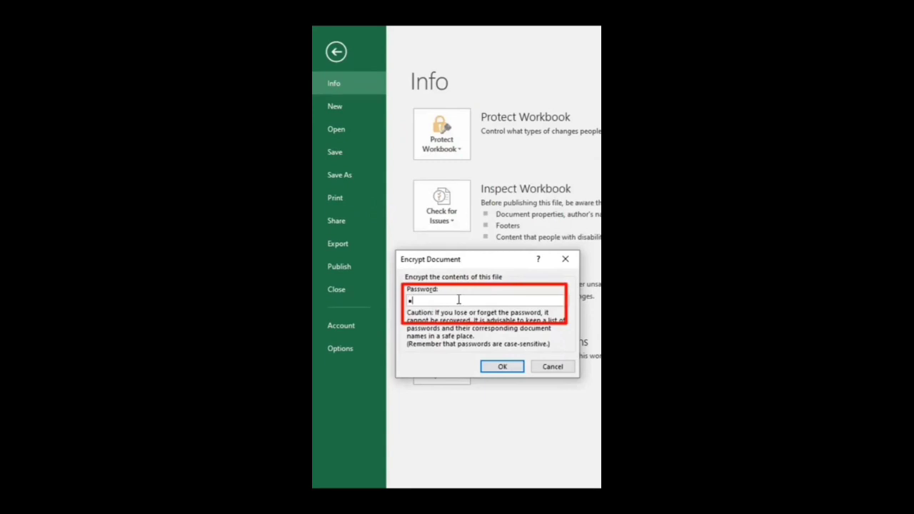
pyautogui.write('••••')
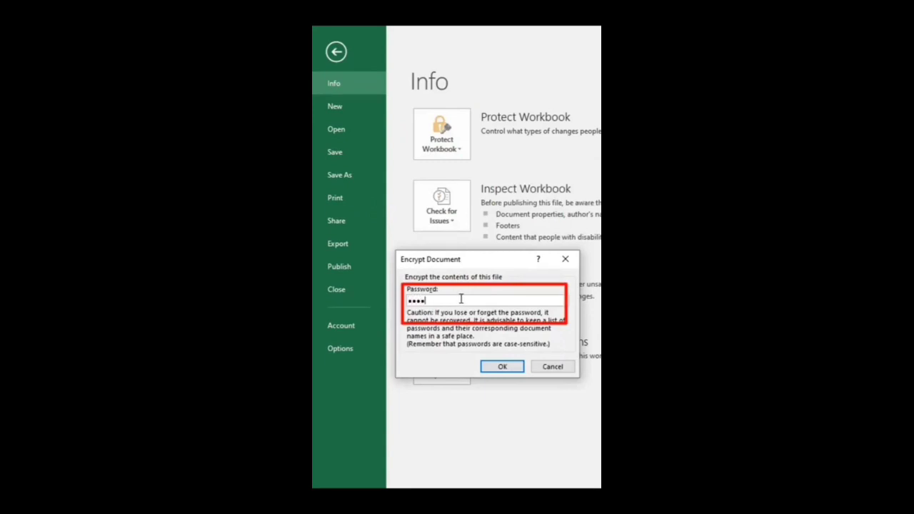
pyautogui.click(513, 367)
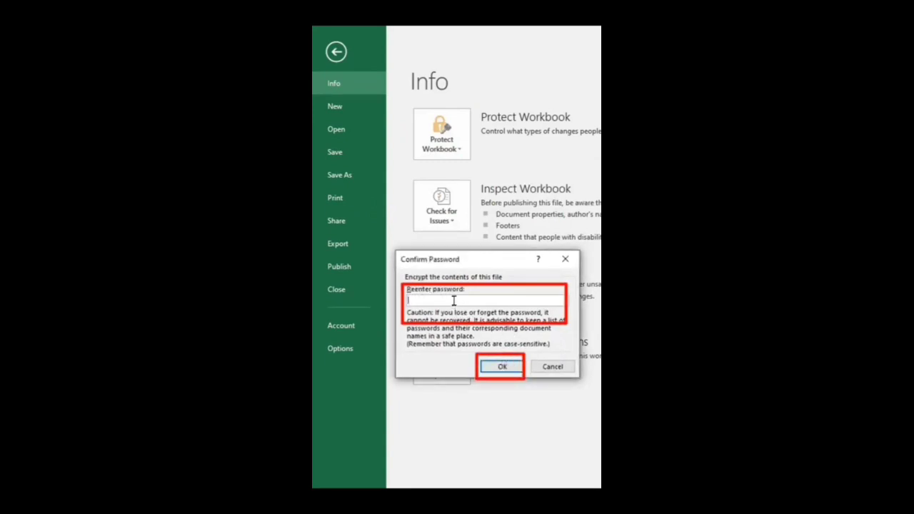
pyautogui.write('••••')
pyautogui.click(504, 366)
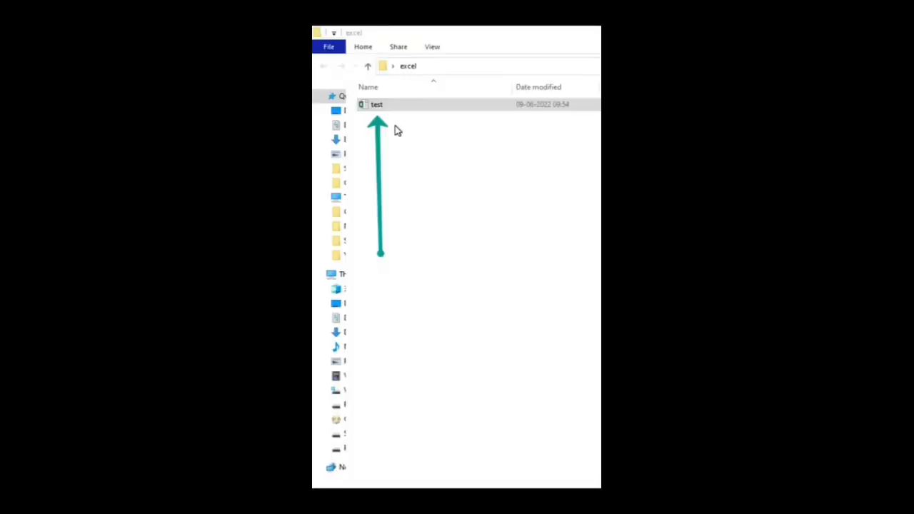
# Open the protected test workbook from the excel folder in File Explorer, entering its password.
pyautogui.doubleClick(375, 107)
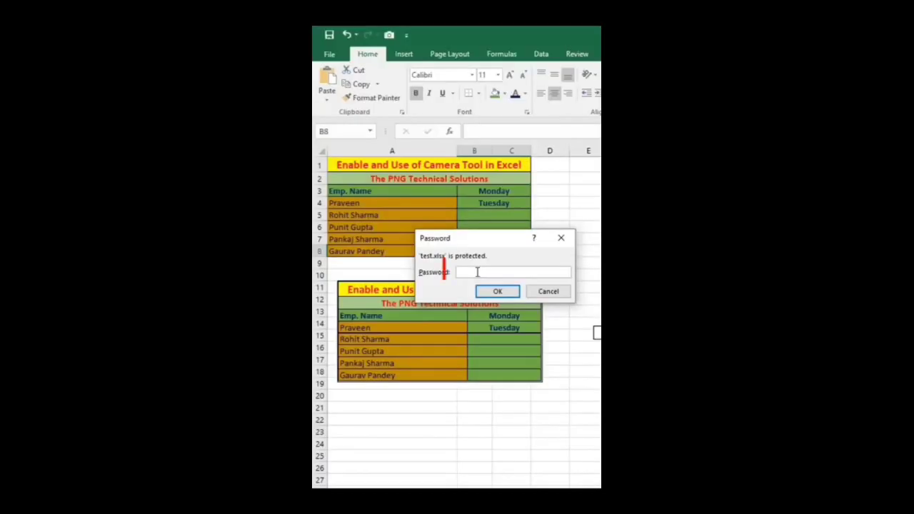
pyautogui.write('•••')
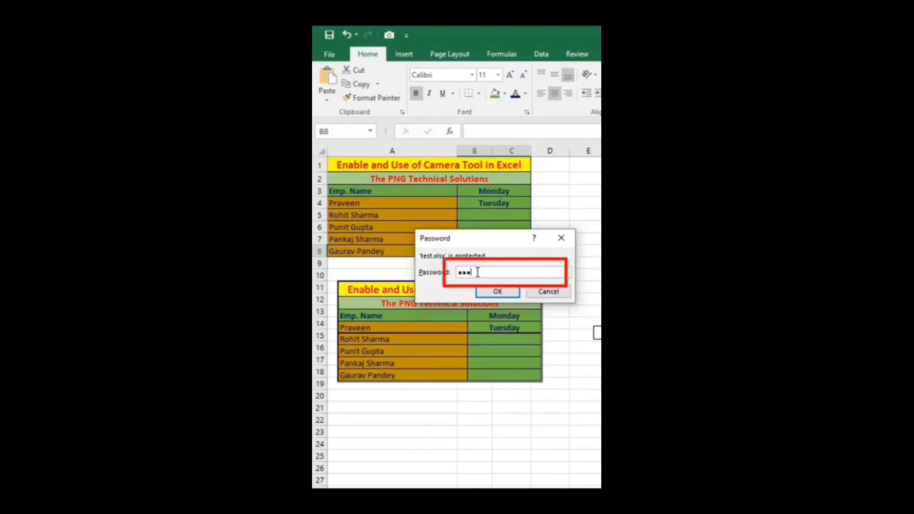
pyautogui.write('•')
pyautogui.click(502, 293)
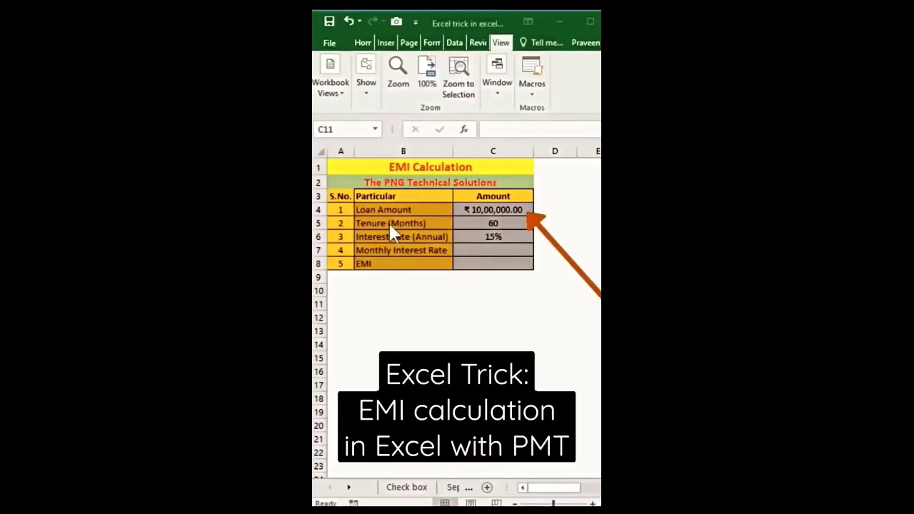
# Calculate the Monthly Interest Rate in C7 with the formula =C6/12.
pyautogui.click(488, 254)
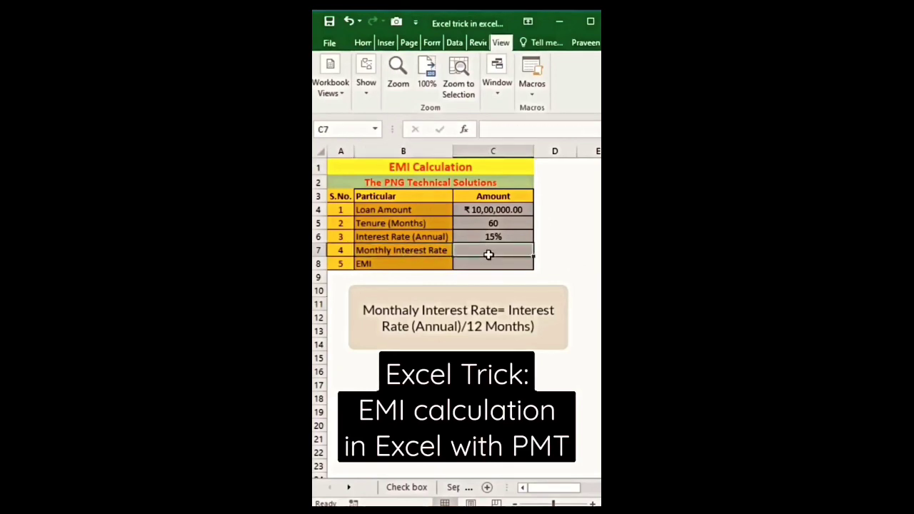
pyautogui.write('=')
pyautogui.click(492, 236)
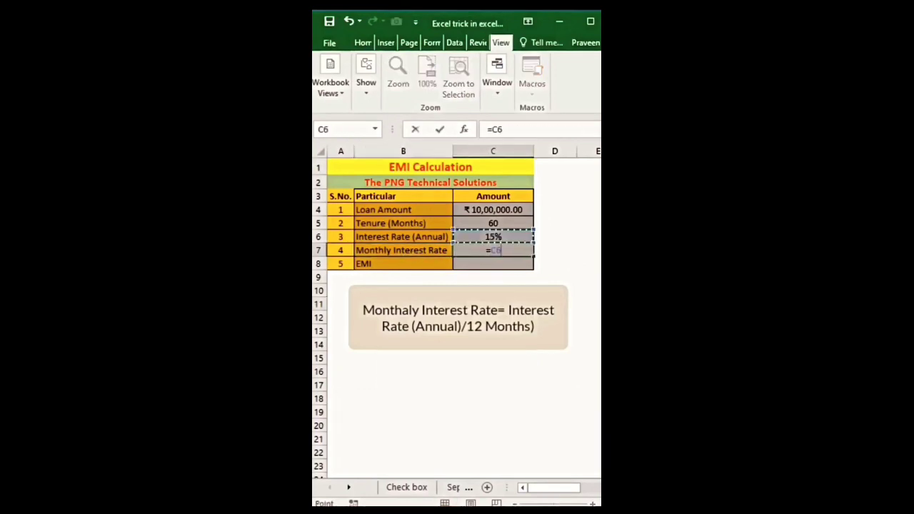
pyautogui.write('/12')
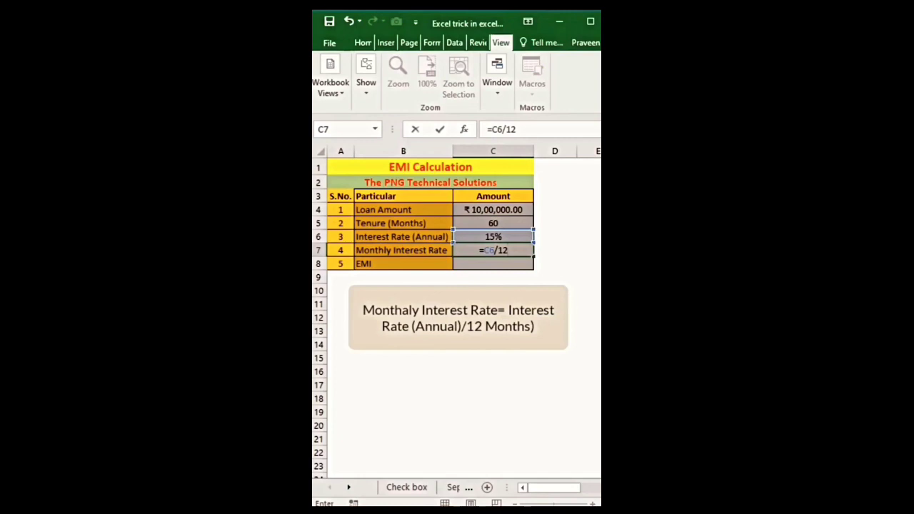
pyautogui.press('Return')
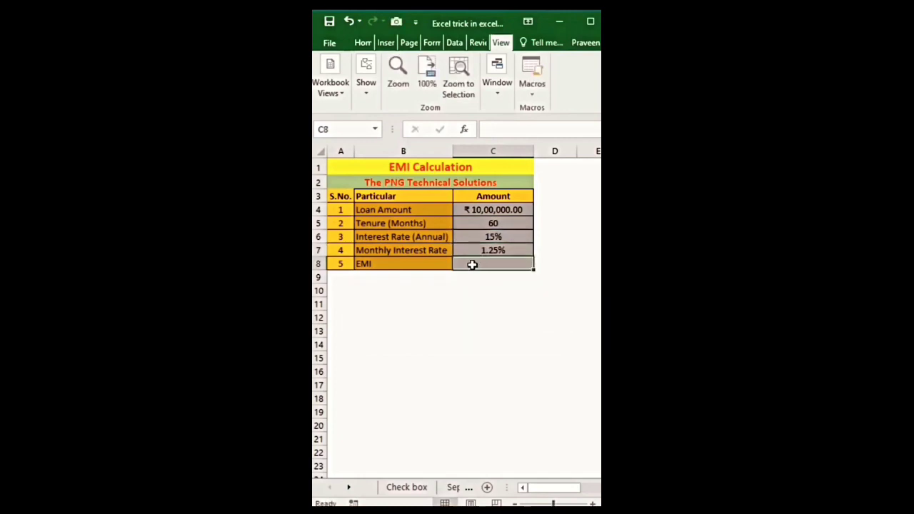
# Calculate the EMI in C8 with the formula =-PMT(C7,C5,C4).
pyautogui.write('=')
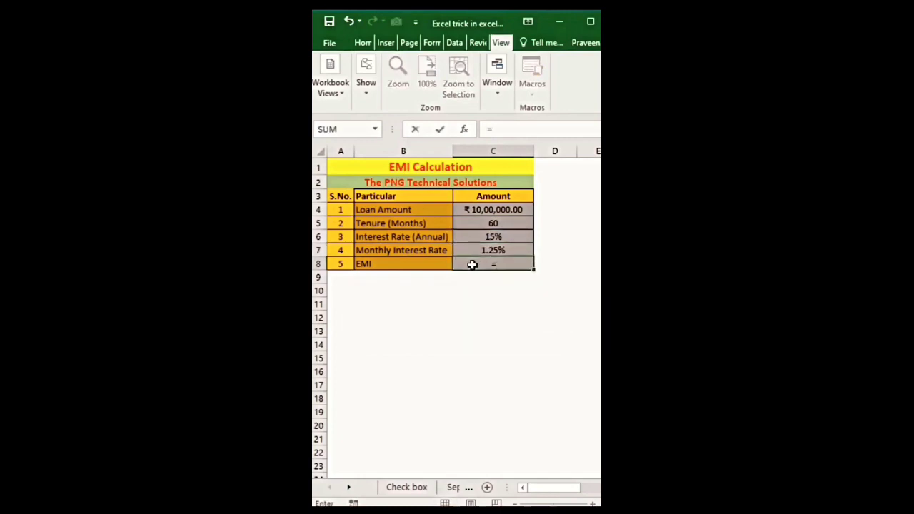
pyautogui.write('-PMT(')
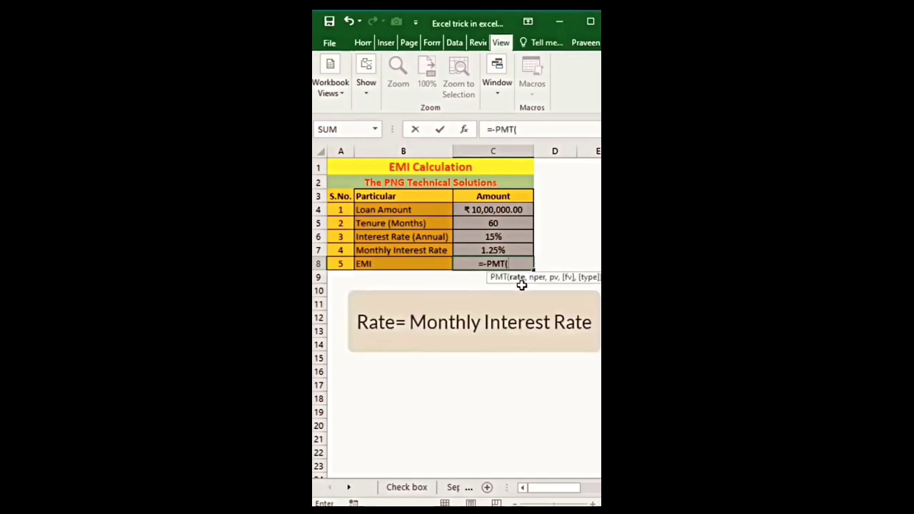
pyautogui.click(508, 250)
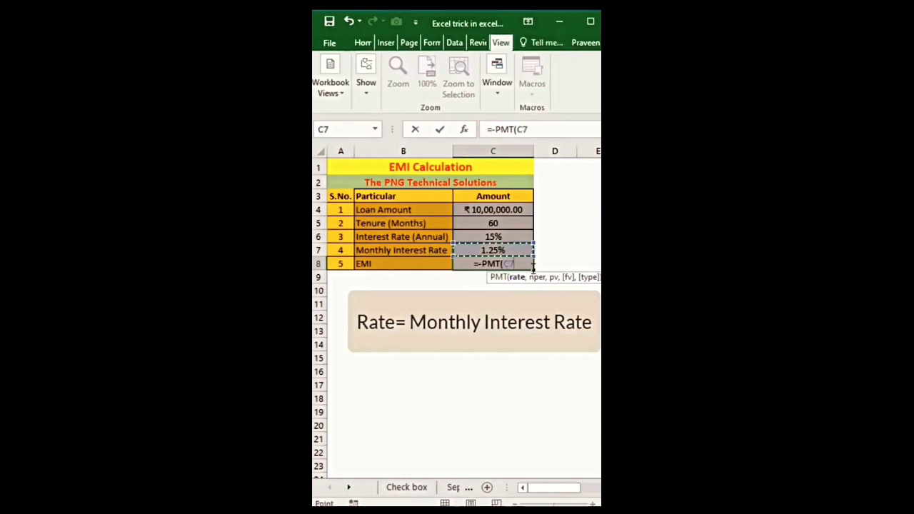
pyautogui.write(',')
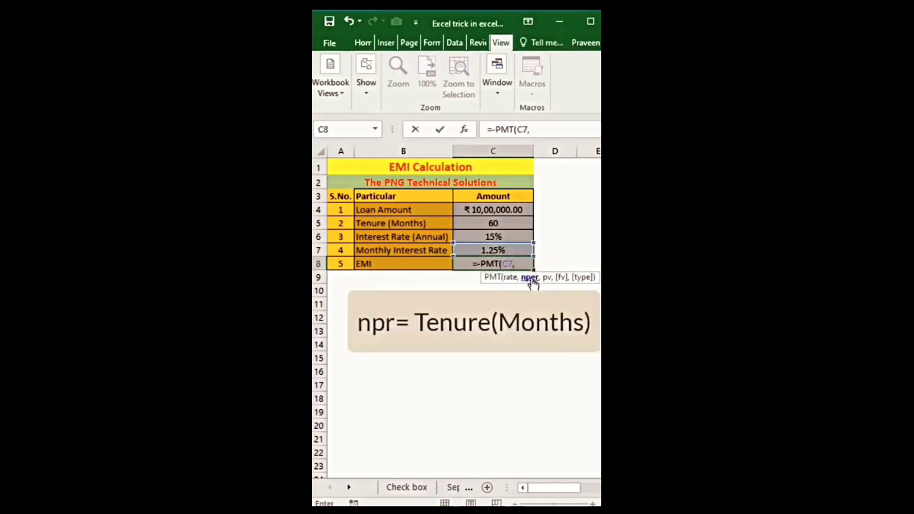
pyautogui.click(496, 223)
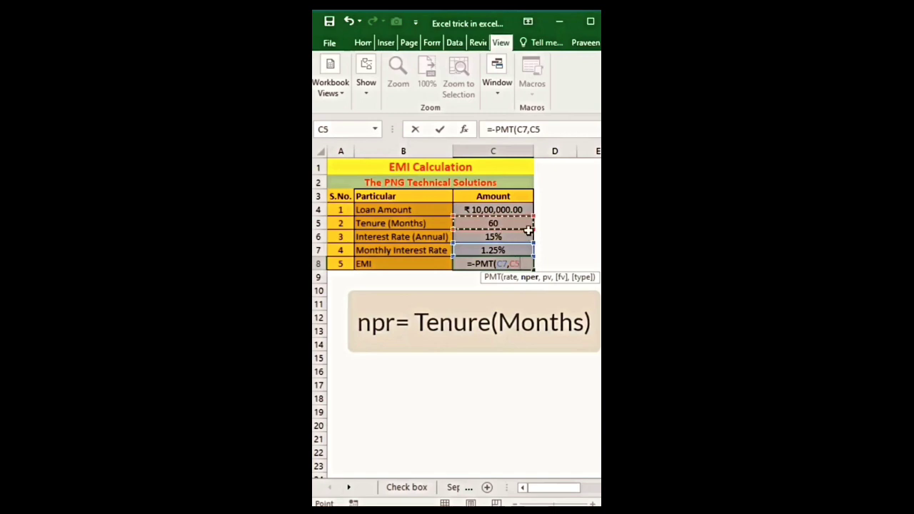
pyautogui.write(',')
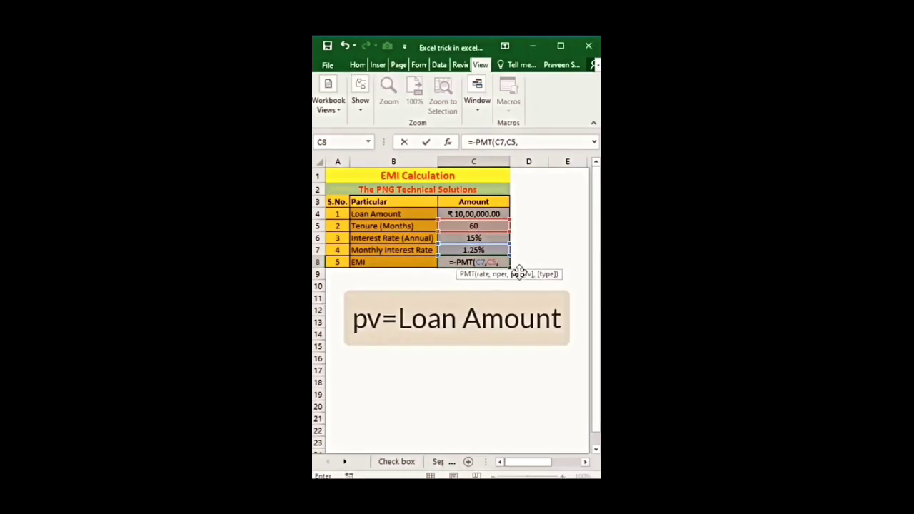
pyautogui.click(476, 214)
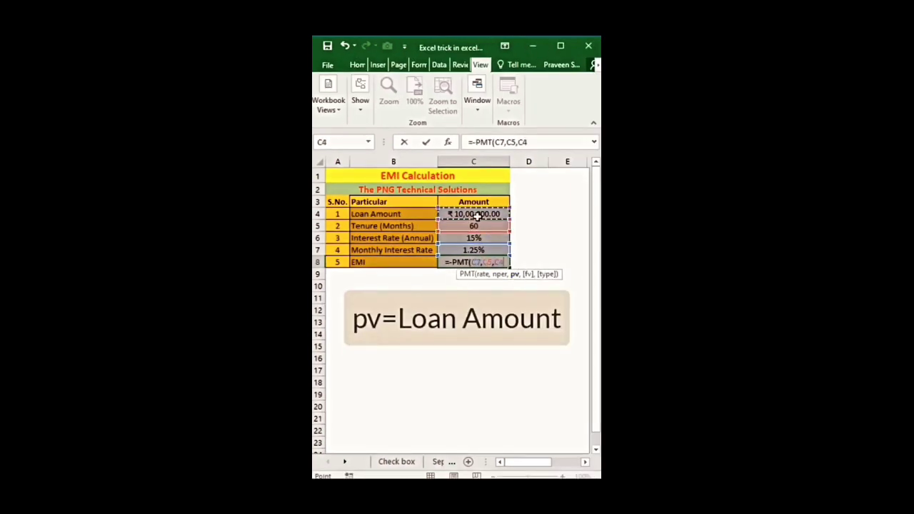
pyautogui.write(')')
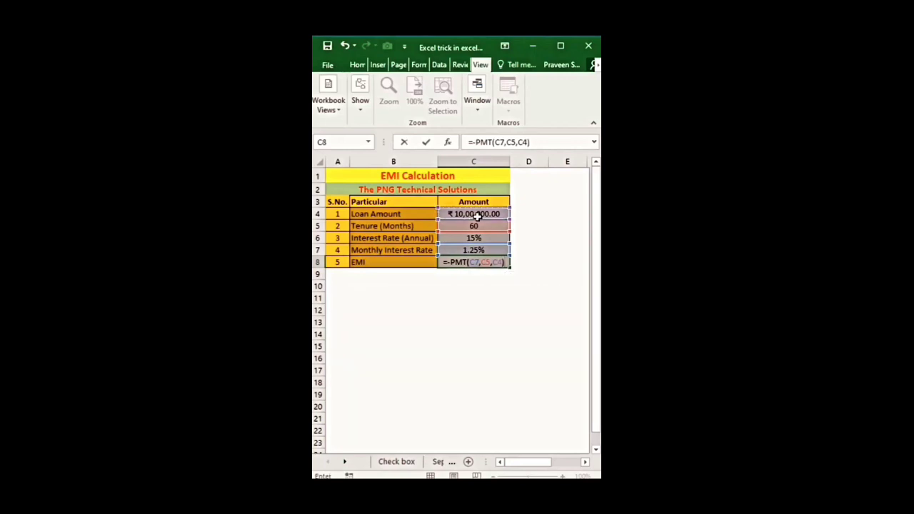
pyautogui.press('Return')
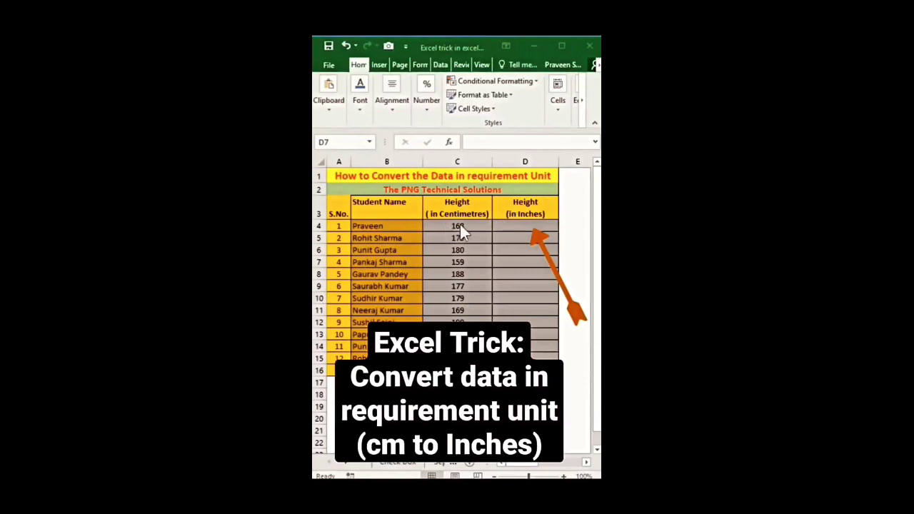
# Enter the formula =CONVERT(C4,"cm","in") in D4 under Height (in Inches).
pyautogui.click(518, 226)
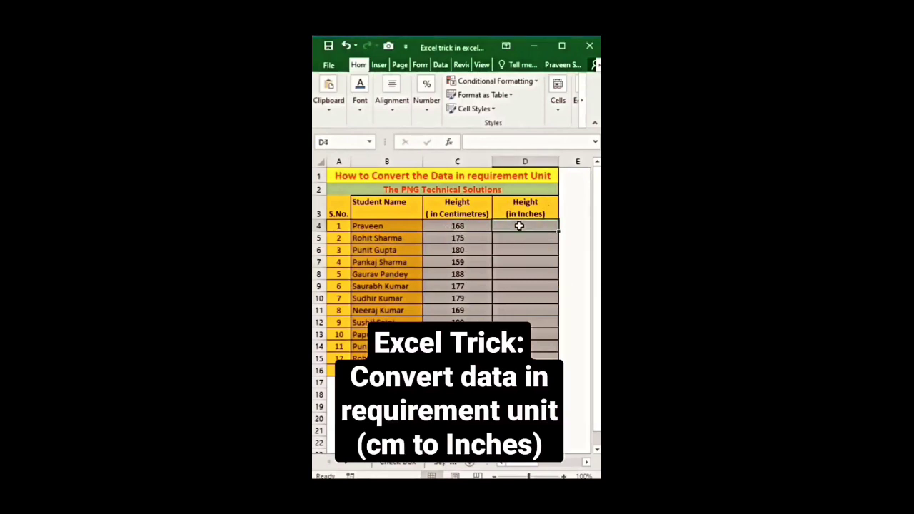
pyautogui.write('=conver')
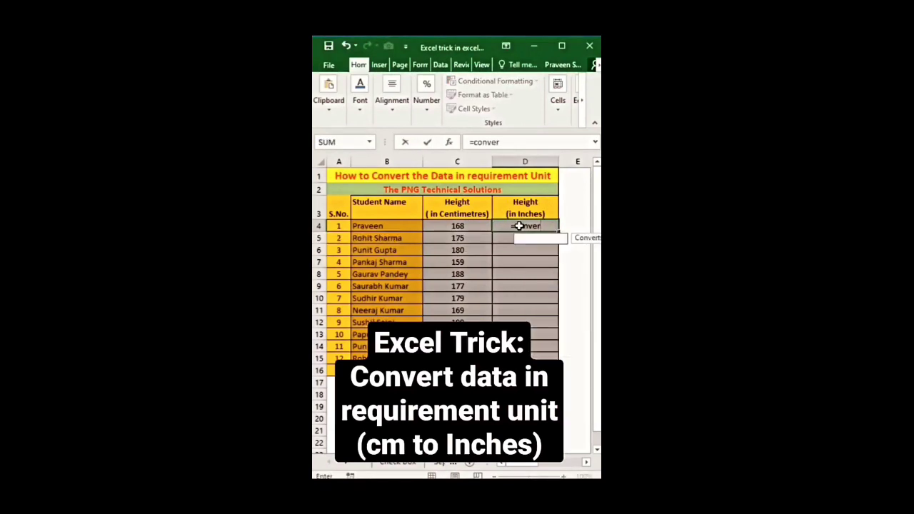
pyautogui.write('t(')
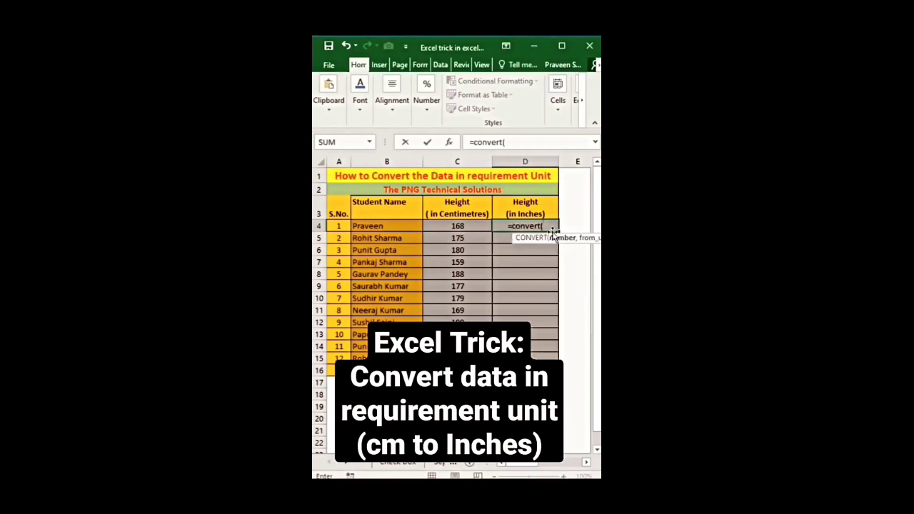
pyautogui.click(453, 225)
pyautogui.write(',')
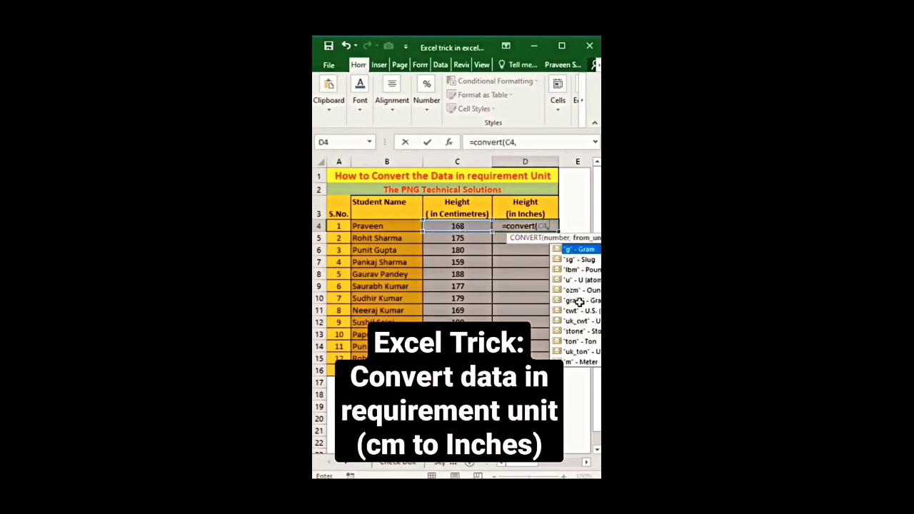
pyautogui.write('"cm')
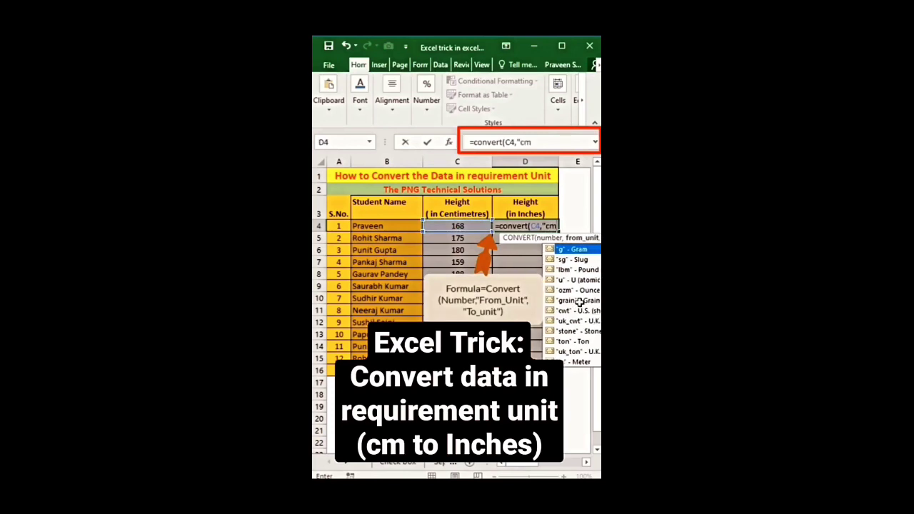
pyautogui.write('"')
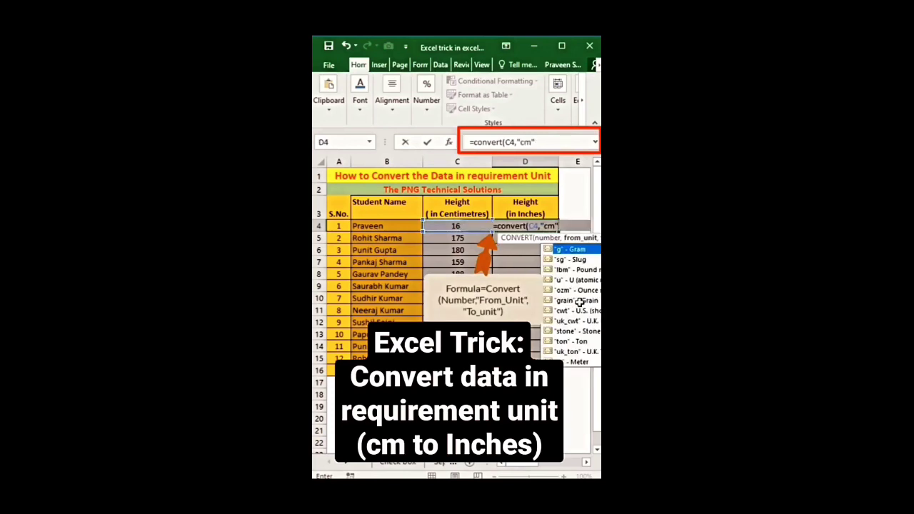
pyautogui.write(',"in')
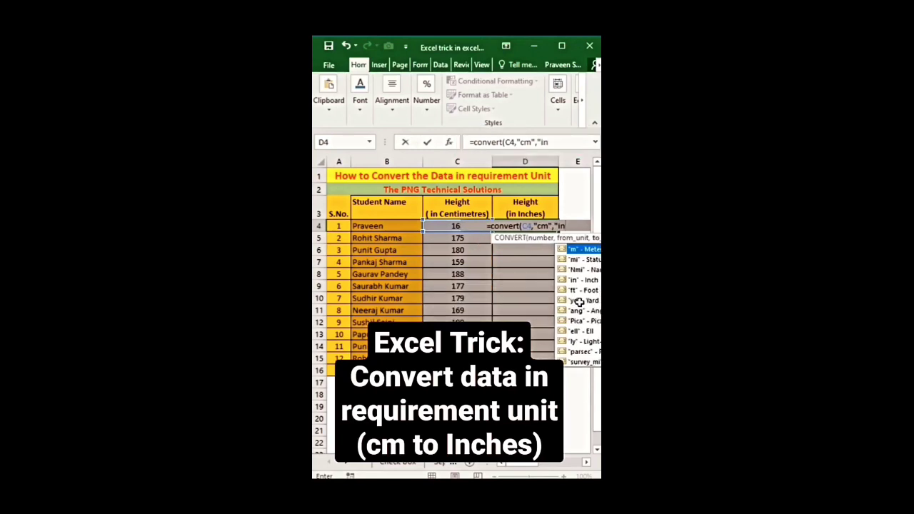
pyautogui.write('"')
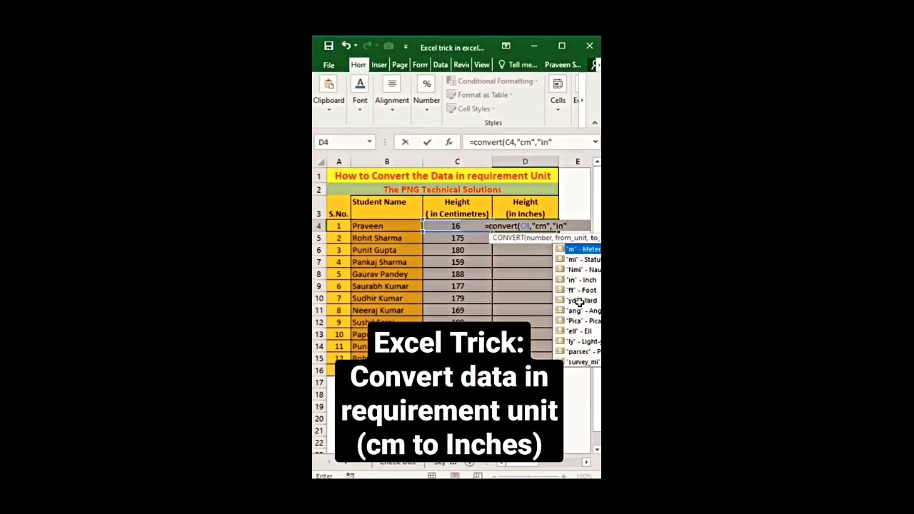
pyautogui.write(')')
pyautogui.press('Return')
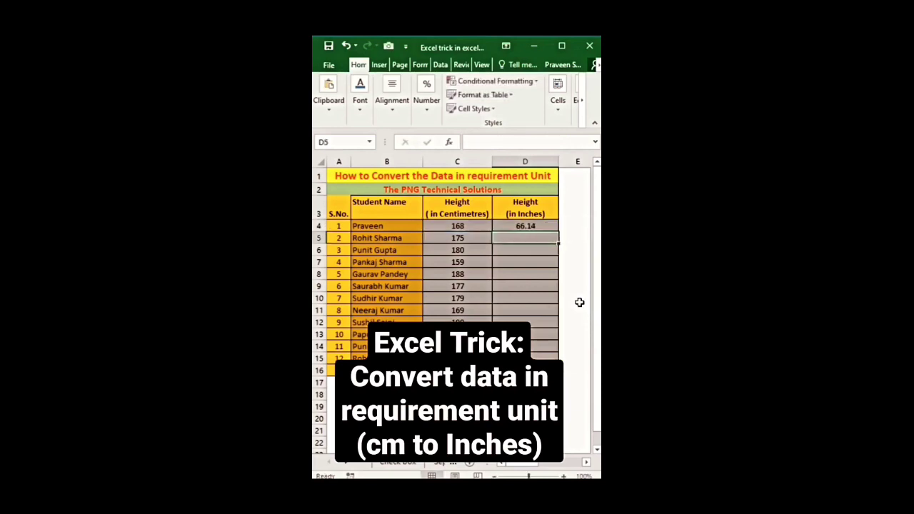
# Fill the CONVERT formula from D4 down the Height (in Inches) column to D16.
pyautogui.click(523, 226)
pyautogui.doubleClick(558, 231)
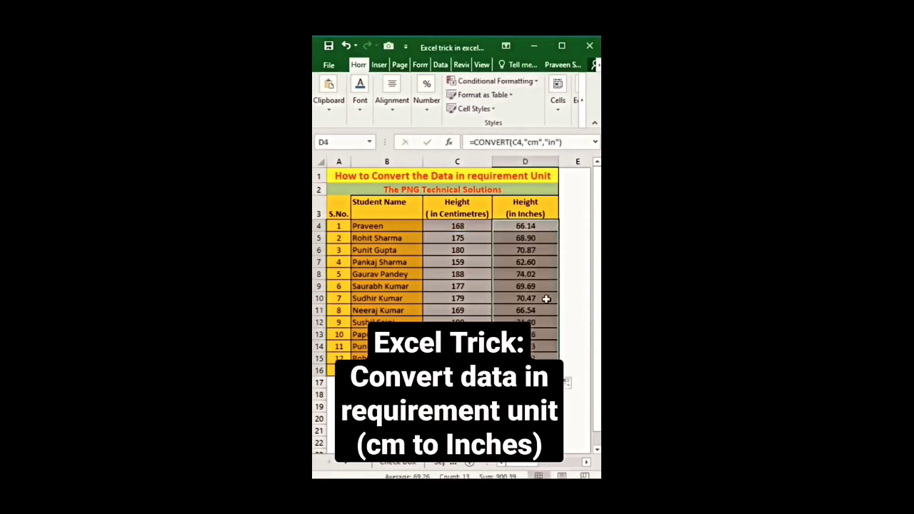
pyautogui.click(525, 382)
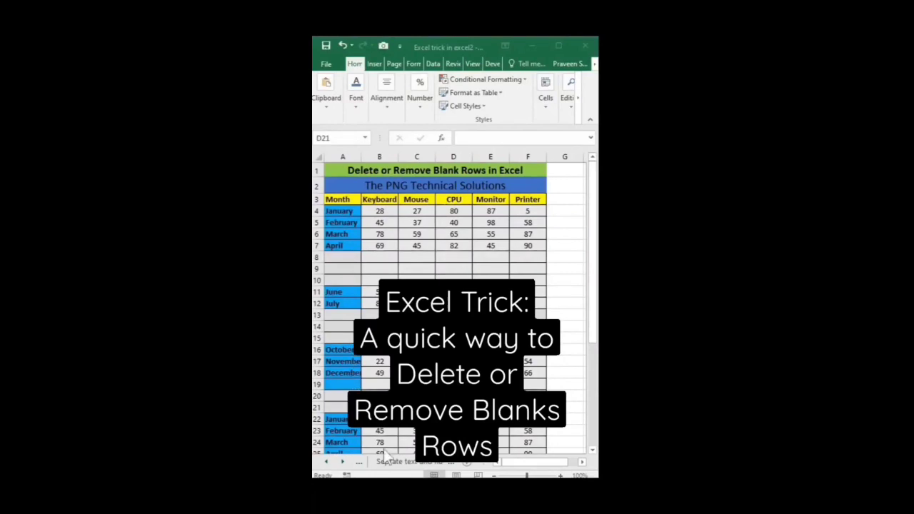
# Try deleting blank rows 8 and 13 one at a time, and undo both deletions.
pyautogui.click(315, 257)
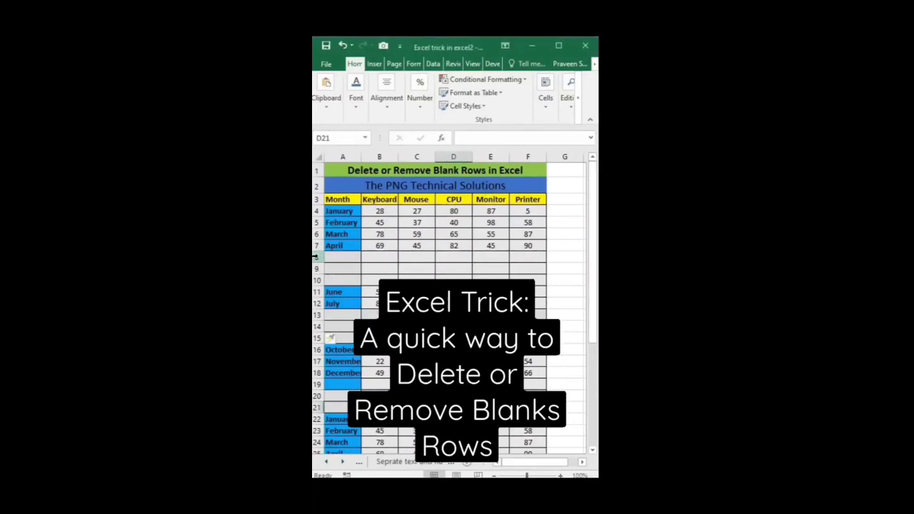
pyautogui.rightClick(316, 257)
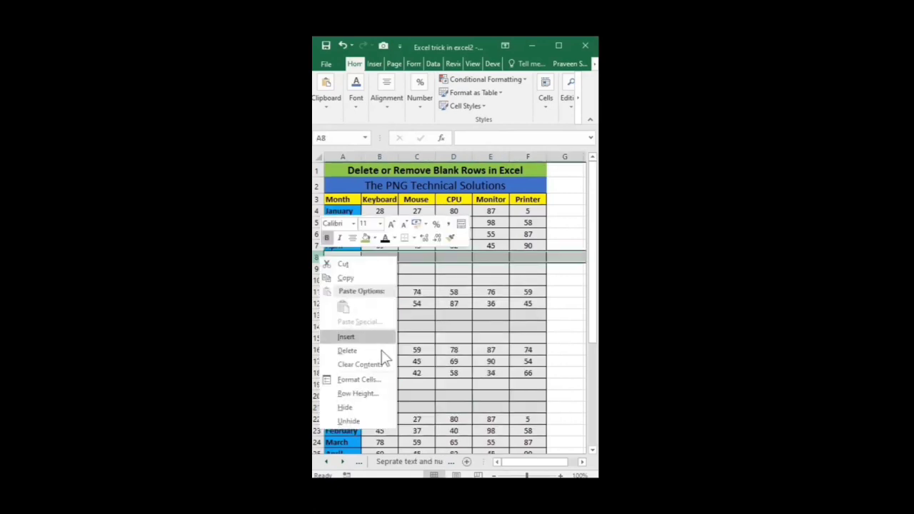
pyautogui.click(362, 350)
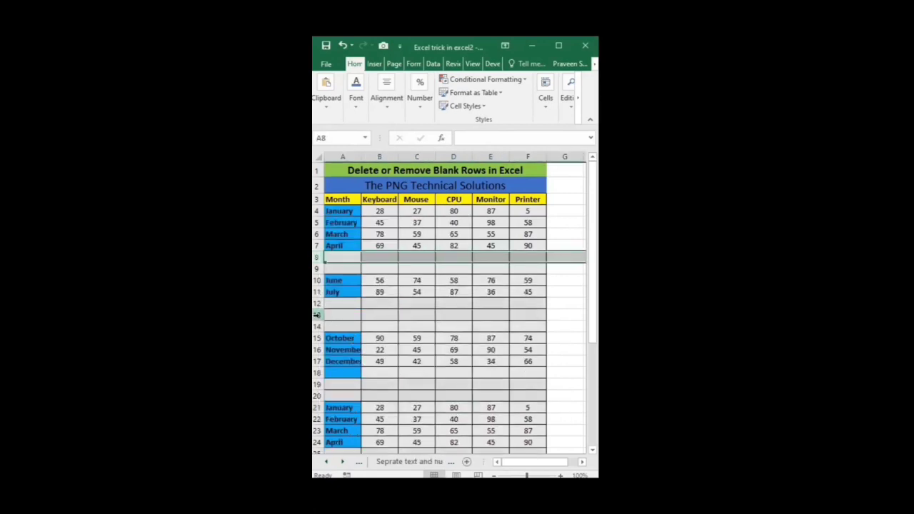
pyautogui.rightClick(318, 315)
pyautogui.click(349, 408)
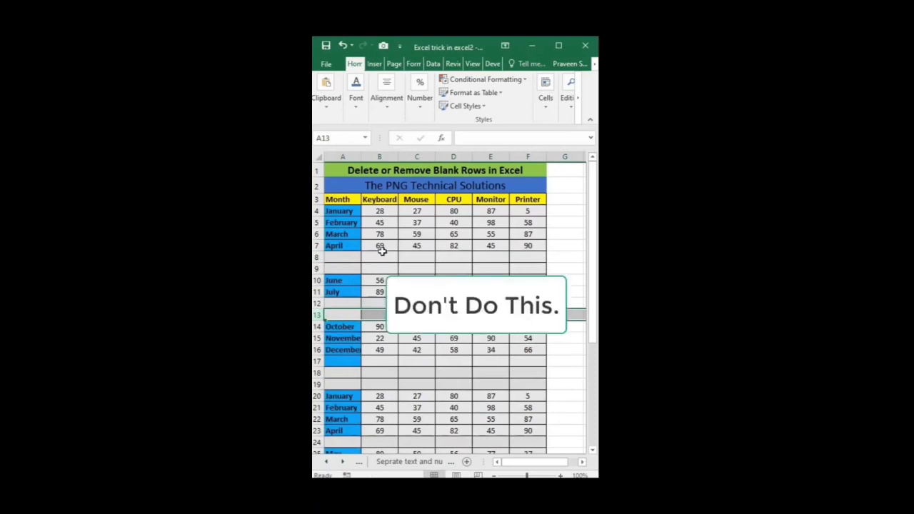
pyautogui.hotkey('ctrl', 'z')
pyautogui.hotkey('ctrl', 'z')
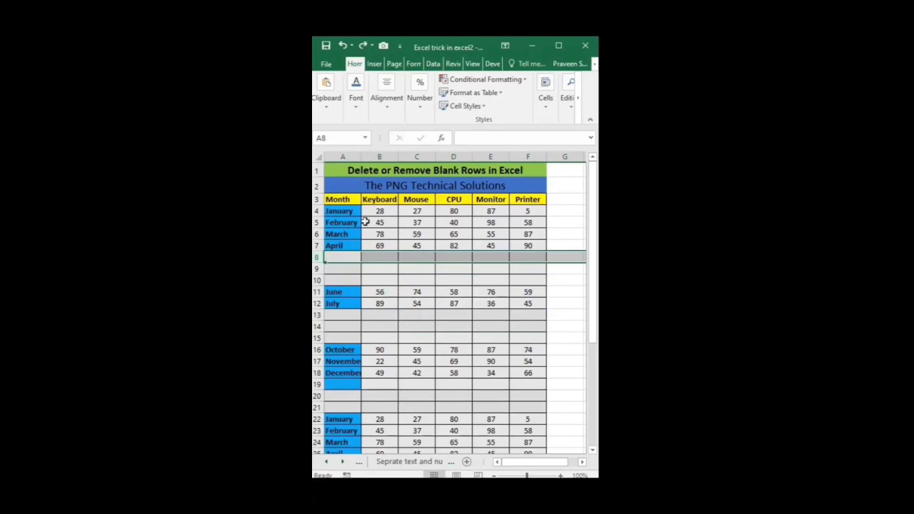
# Select the blank cells within A3:F36 using Go To Special and delete them with the Shift cells up option.
pyautogui.moveTo(331, 202); pyautogui.dragTo(538, 393)
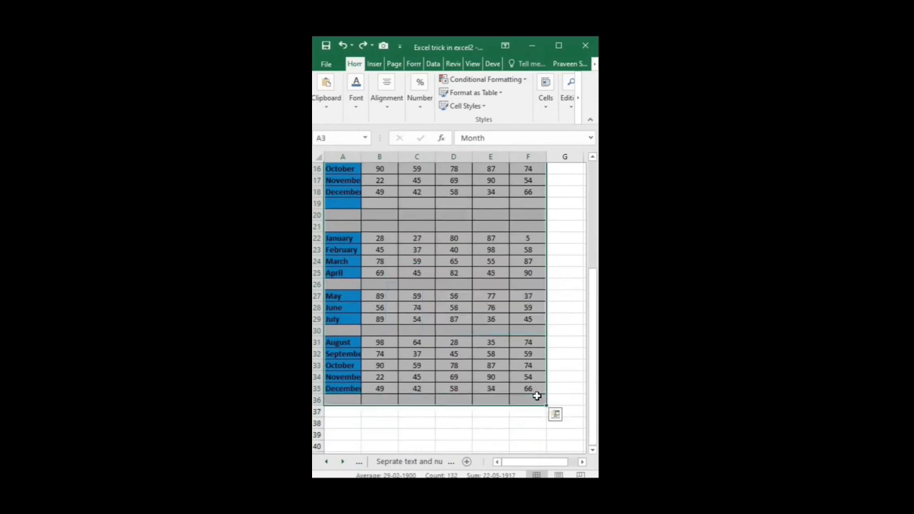
pyautogui.press('F5')
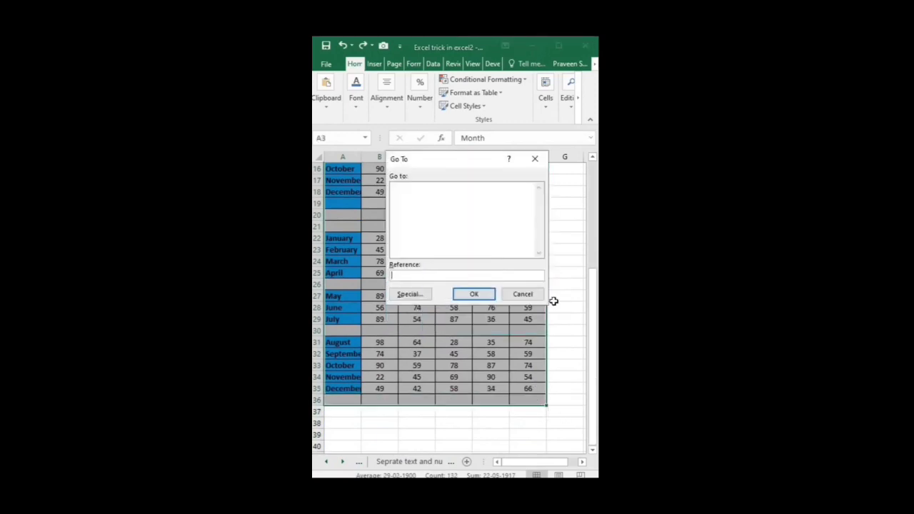
pyautogui.click(410, 296)
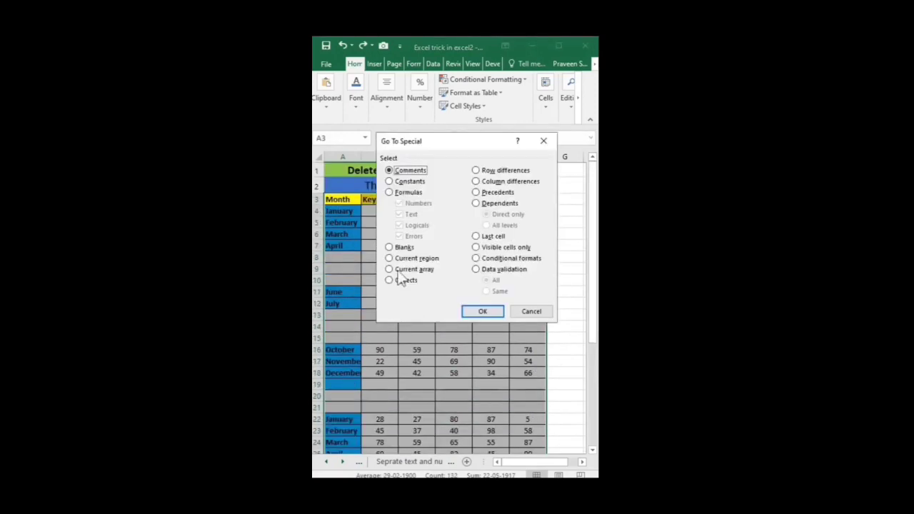
pyautogui.click(391, 247)
pyautogui.click(483, 312)
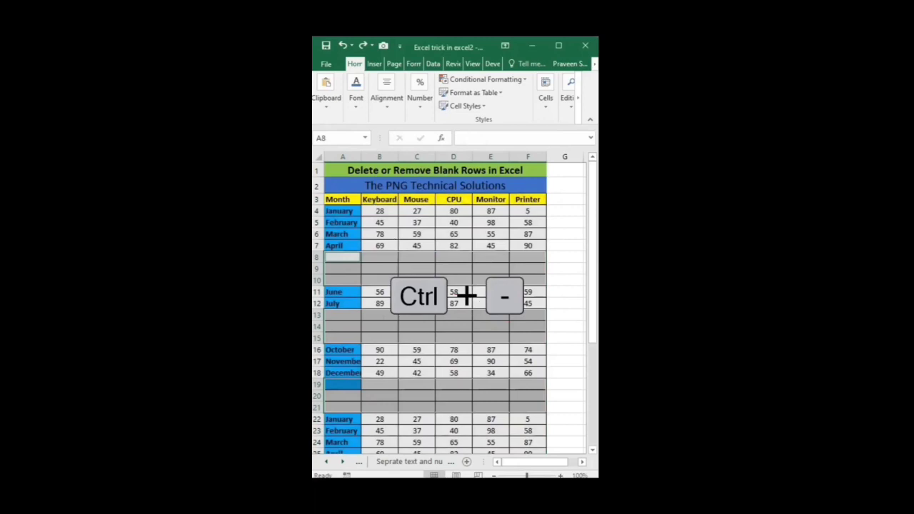
pyautogui.hotkey('ctrl', '-')
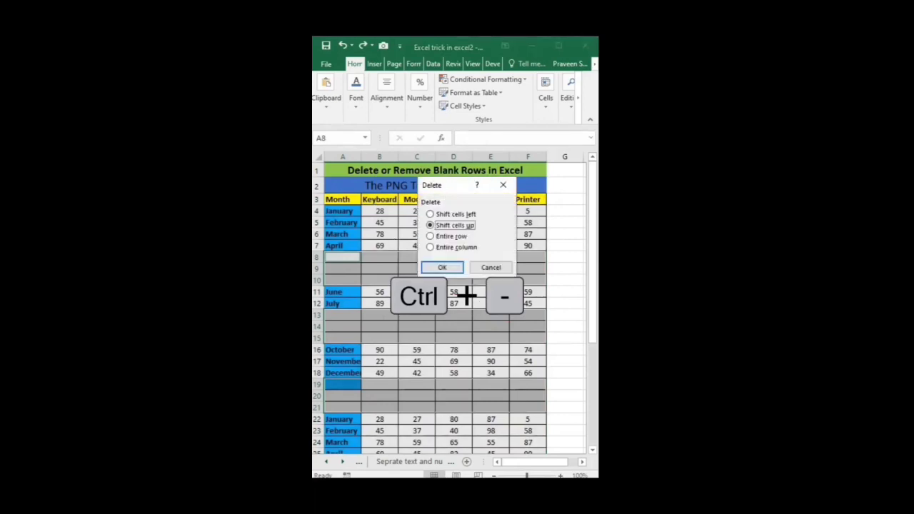
pyautogui.click(440, 268)
pyautogui.click(440, 268)
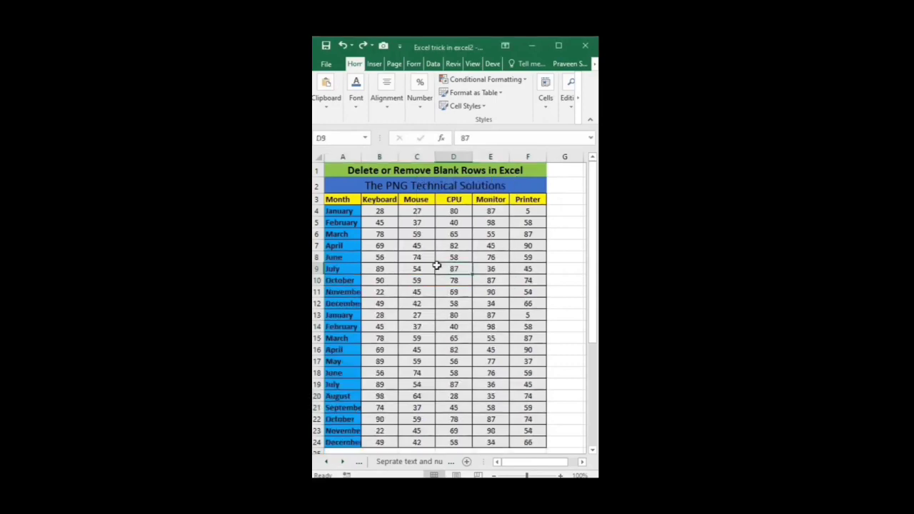
pyautogui.scroll(-3, 413, 312)
pyautogui.scroll(3, 412, 312)
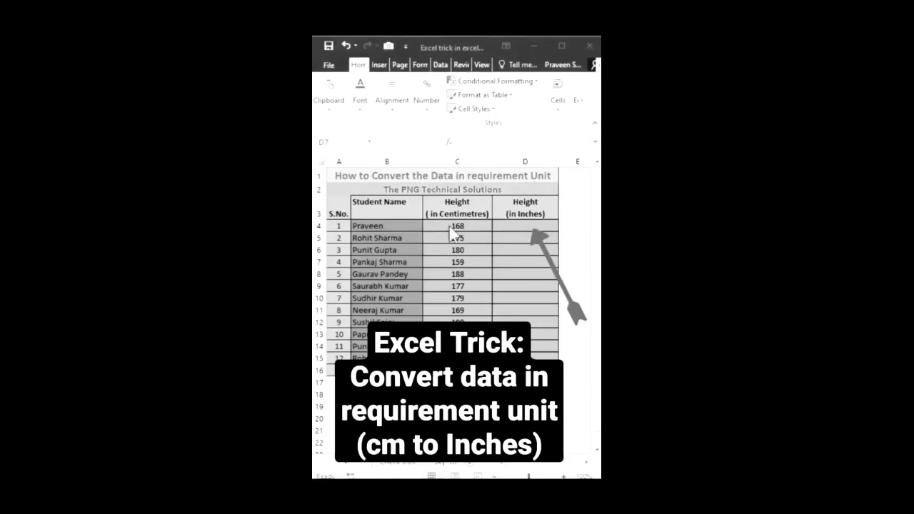
# Enter the formula =CONVERT(C4,"cm","in") in D4 to convert the first student's height to inches.
pyautogui.doubleClick(519, 226)
pyautogui.write('=co')
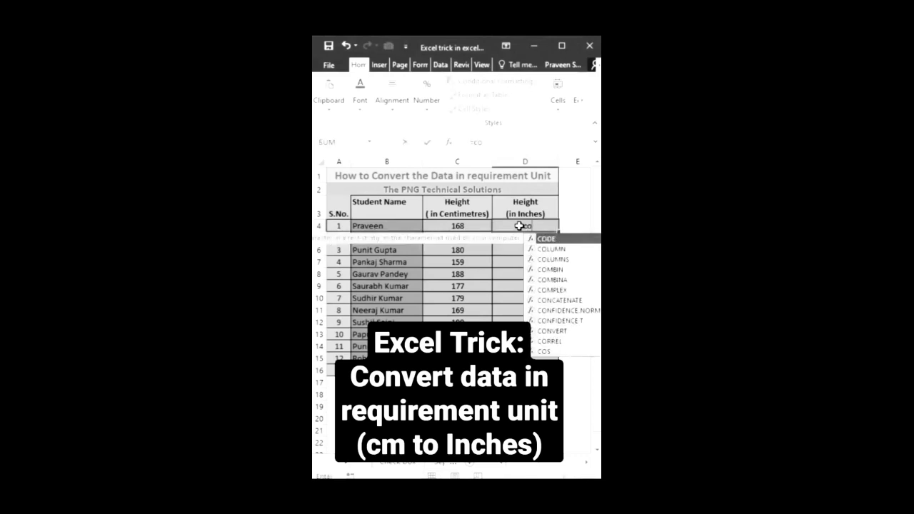
pyautogui.write('nvert(')
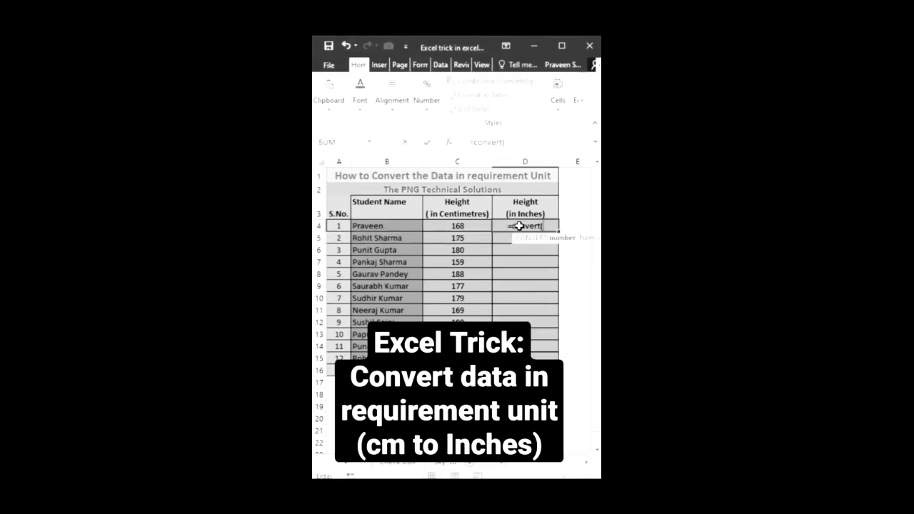
pyautogui.click(454, 224)
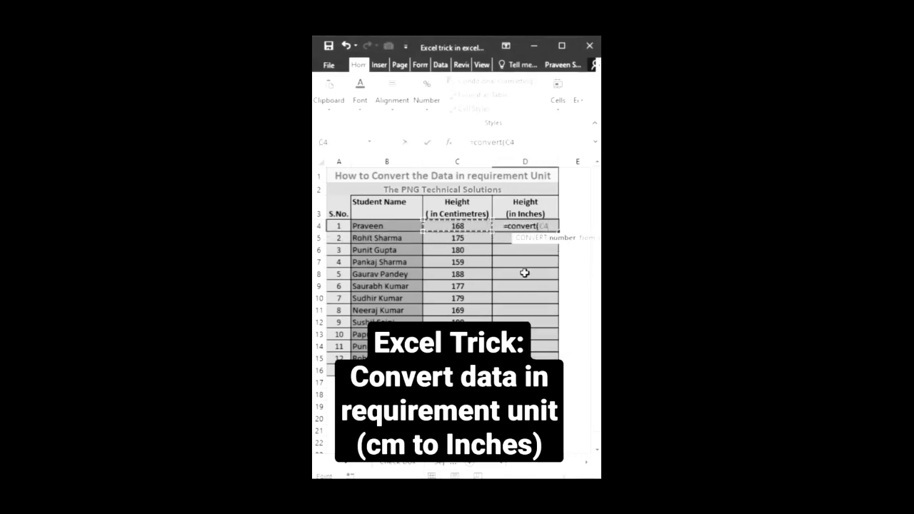
pyautogui.write(',')
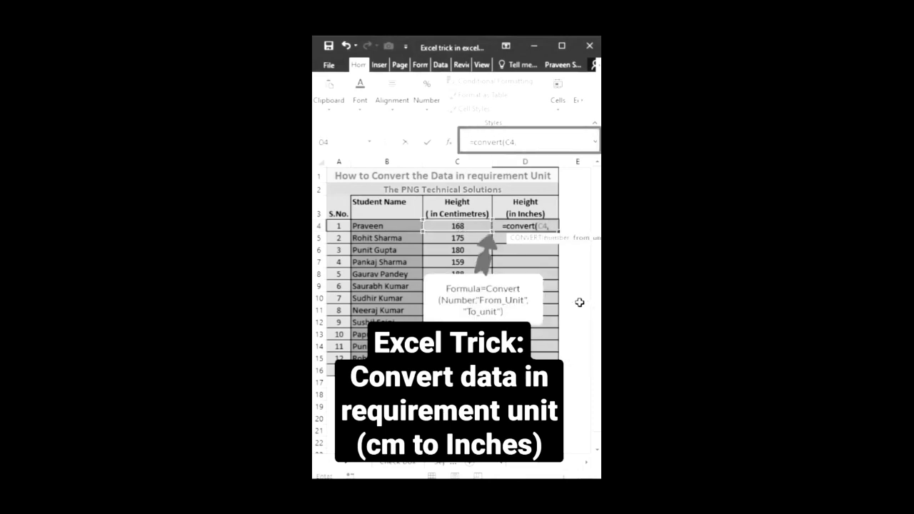
pyautogui.write('"cm')
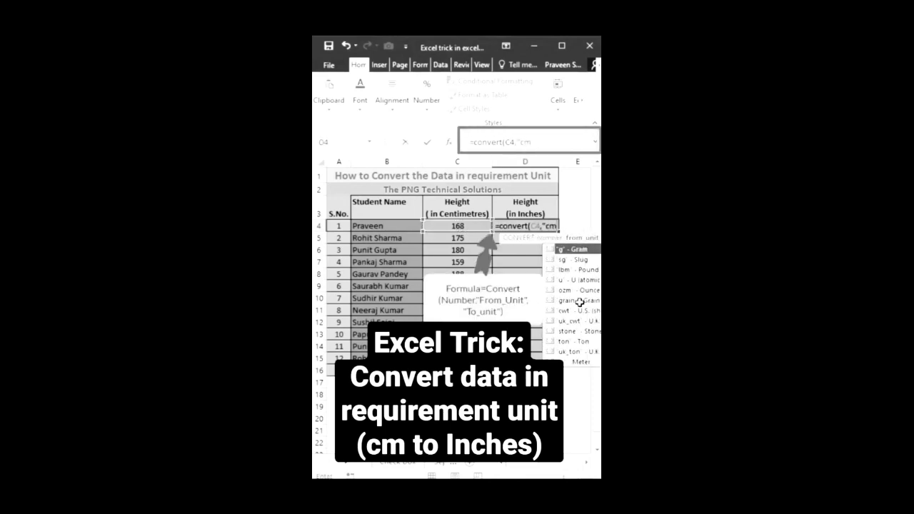
pyautogui.write('",')
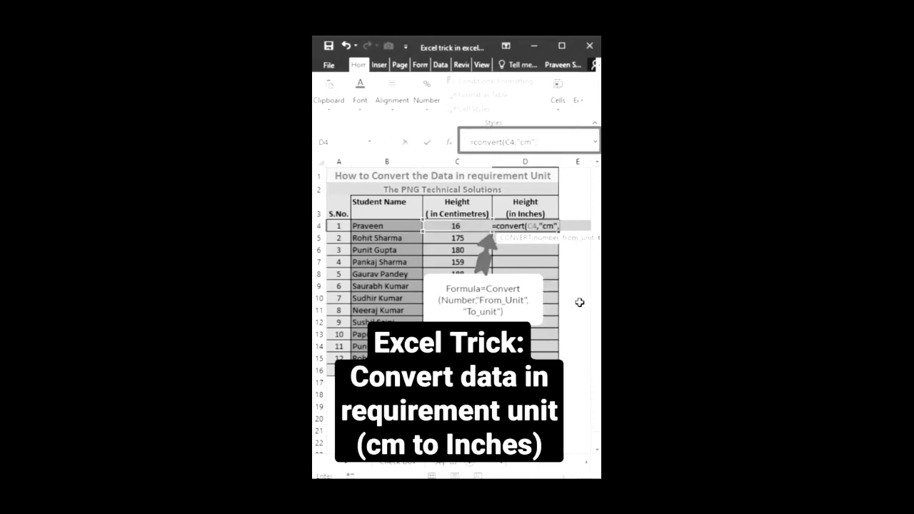
pyautogui.write('"in')
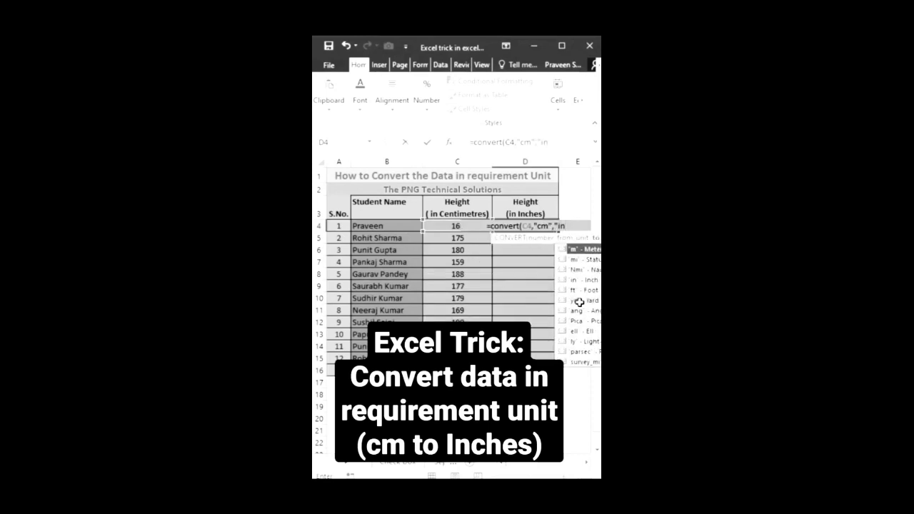
pyautogui.write('"')
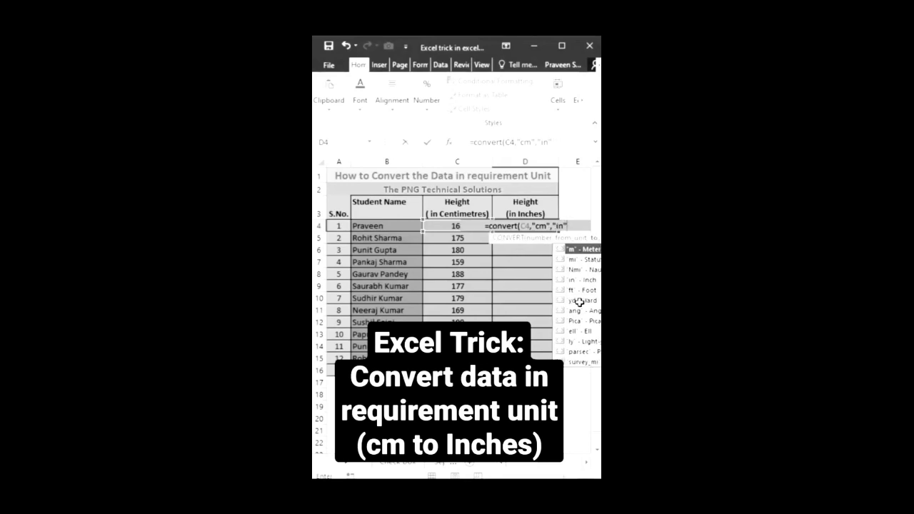
pyautogui.write(')')
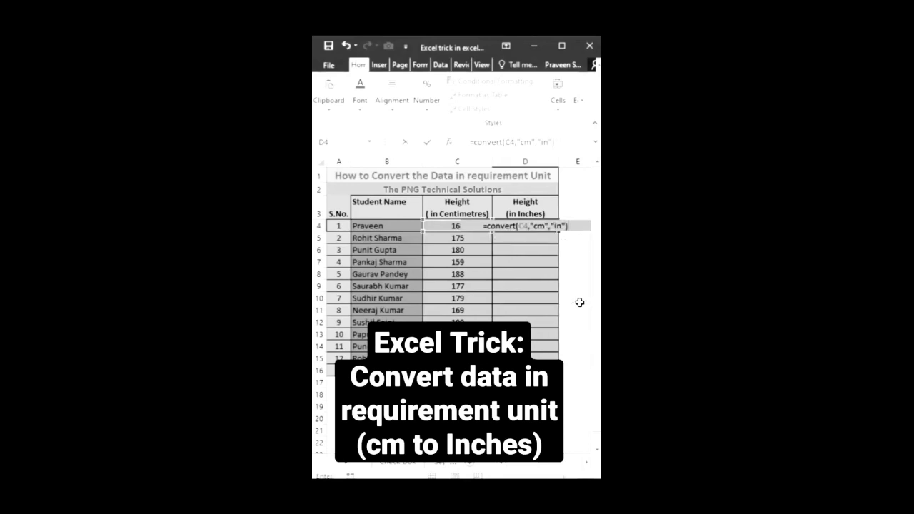
pyautogui.press('Return')
# Fill the CONVERT formula from D4 down the Height (in Inches) column to the last student row.
pyautogui.click(515, 226)
pyautogui.doubleClick(558, 231)
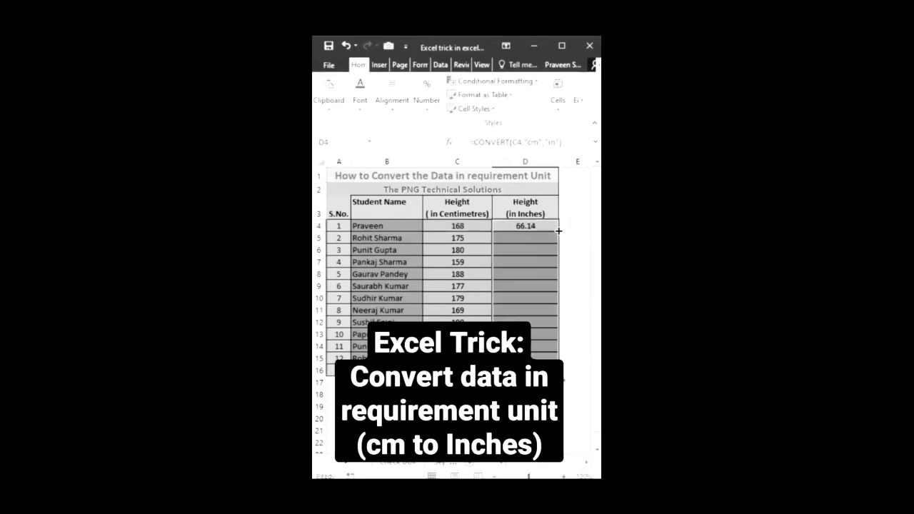
pyautogui.click(540, 382)
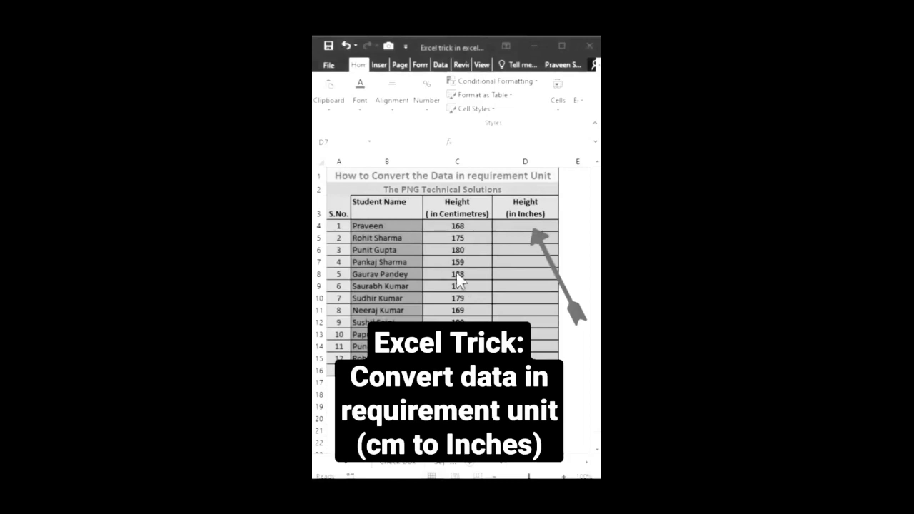
# Enter =CONVERT(C4,"cm","in") in the empty cell D4 under Height (in Inches).
pyautogui.click(520, 225)
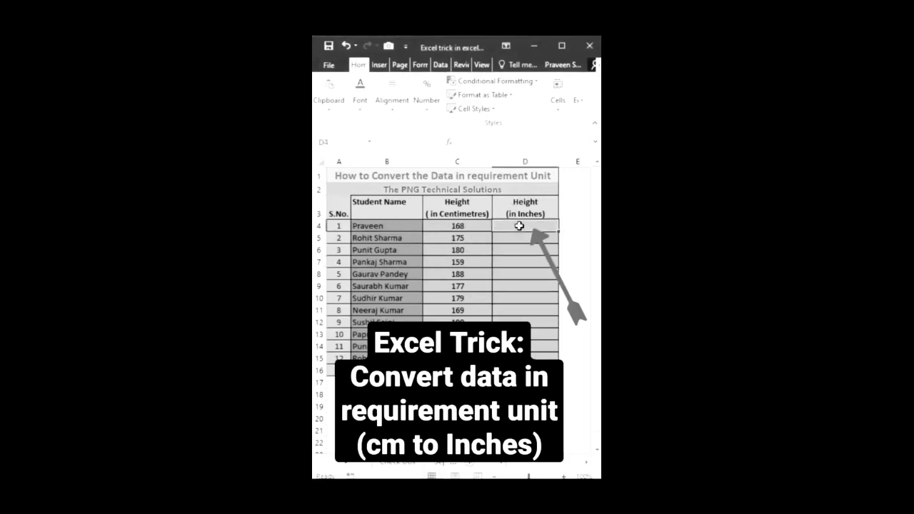
pyautogui.write('=convert')
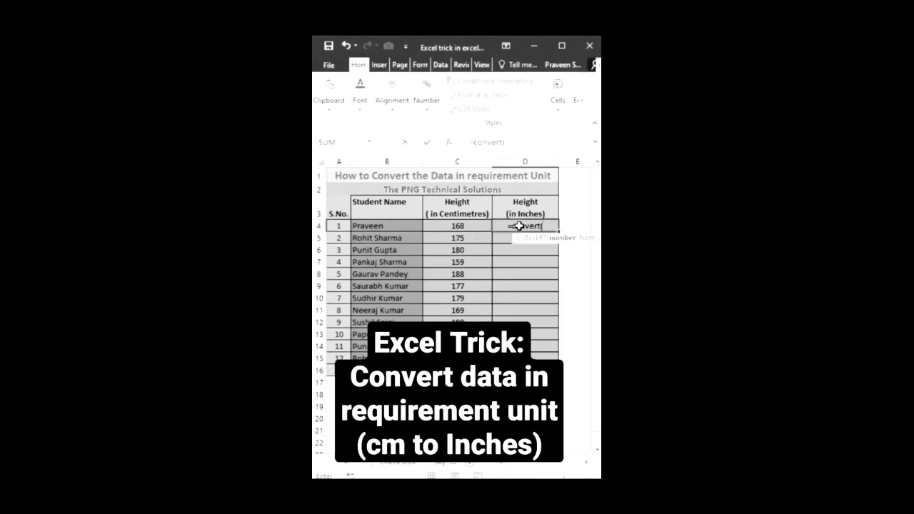
pyautogui.write('(')
pyautogui.click(453, 226)
pyautogui.write(',')
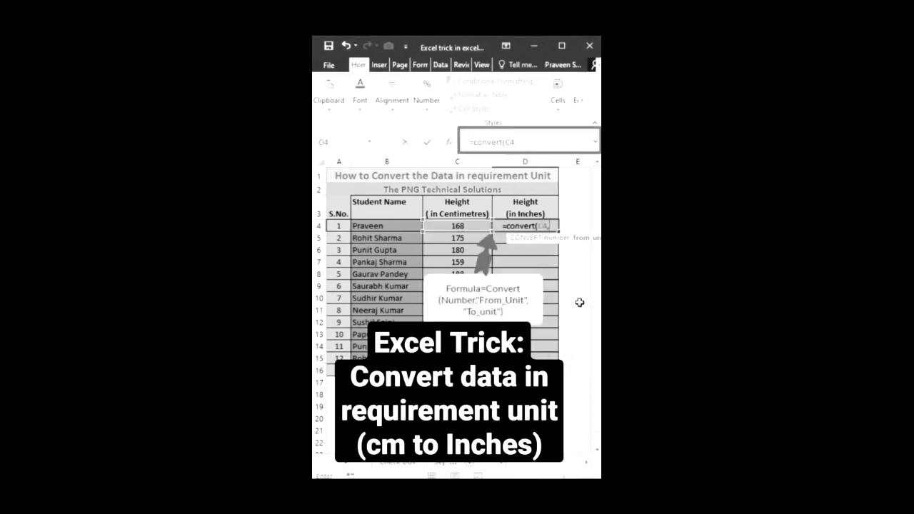
pyautogui.write('"cm')
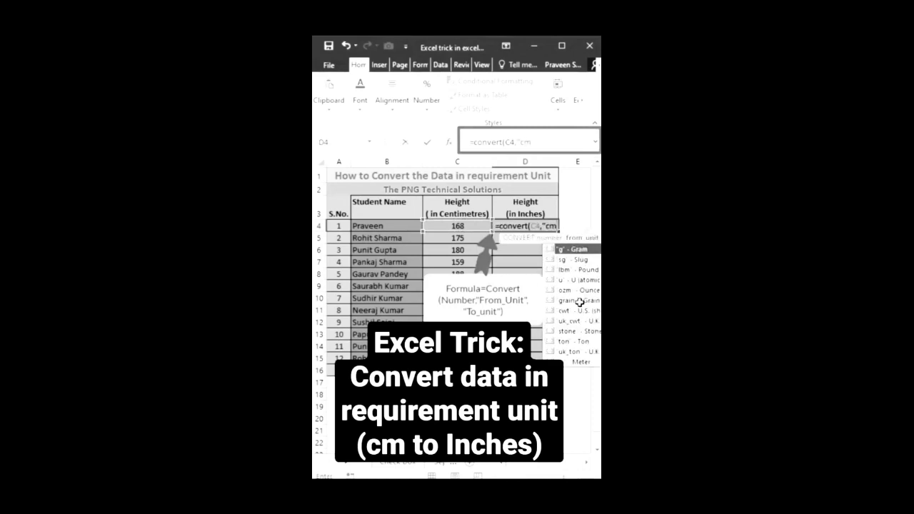
pyautogui.write('"')
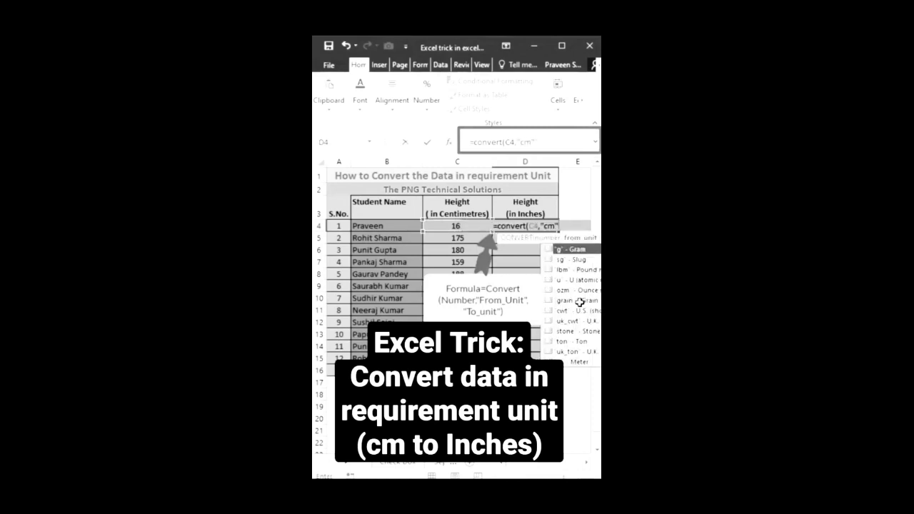
pyautogui.write(',')
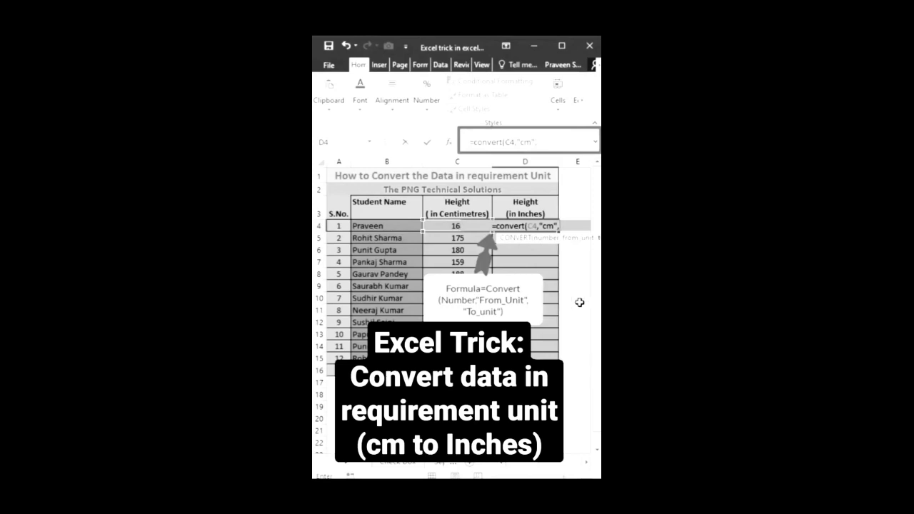
pyautogui.write('"in')
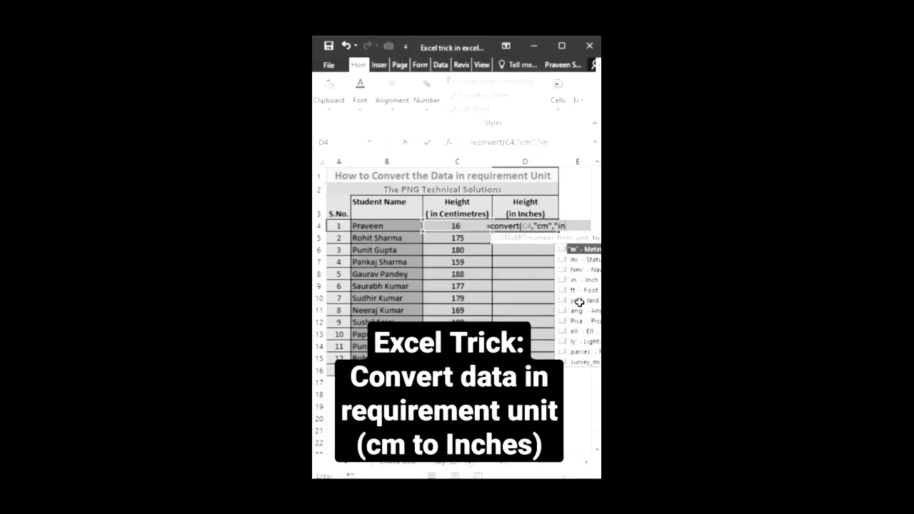
pyautogui.write('"')
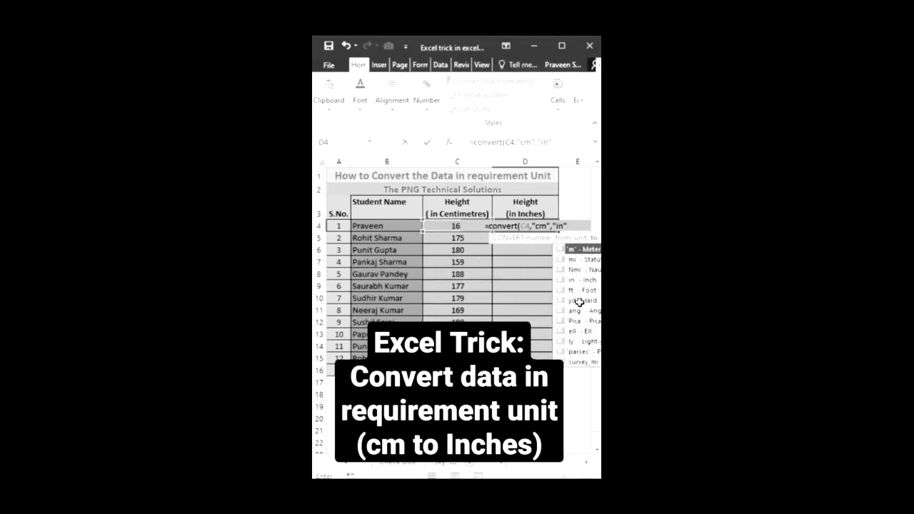
pyautogui.write(')')
pyautogui.press('Return')
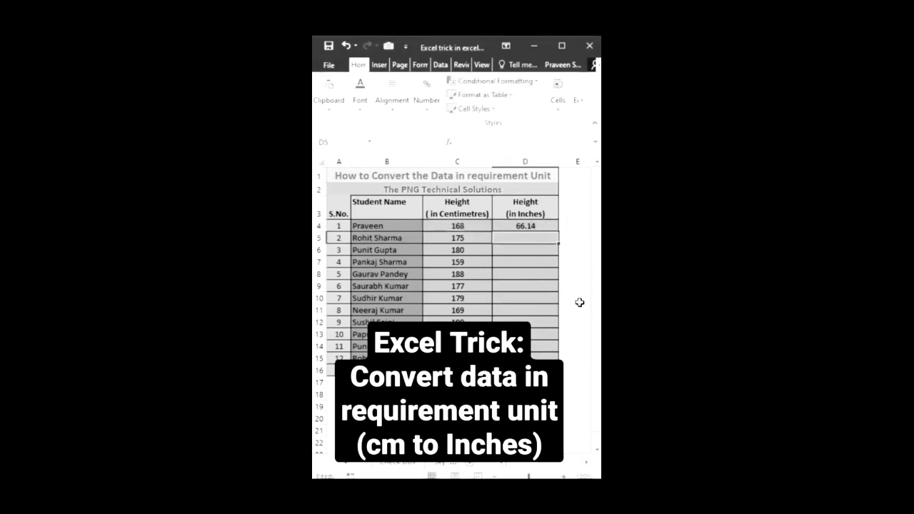
# Copy D4's conversion formula down the rest of the Height (in Inches) column and deselect the filled range.
pyautogui.click(525, 225)
pyautogui.doubleClick(558, 231)
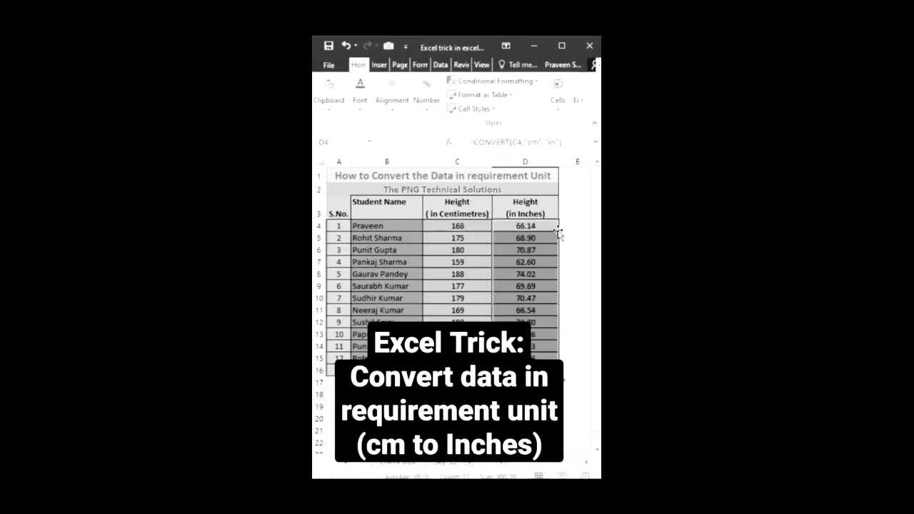
pyautogui.click(529, 382)
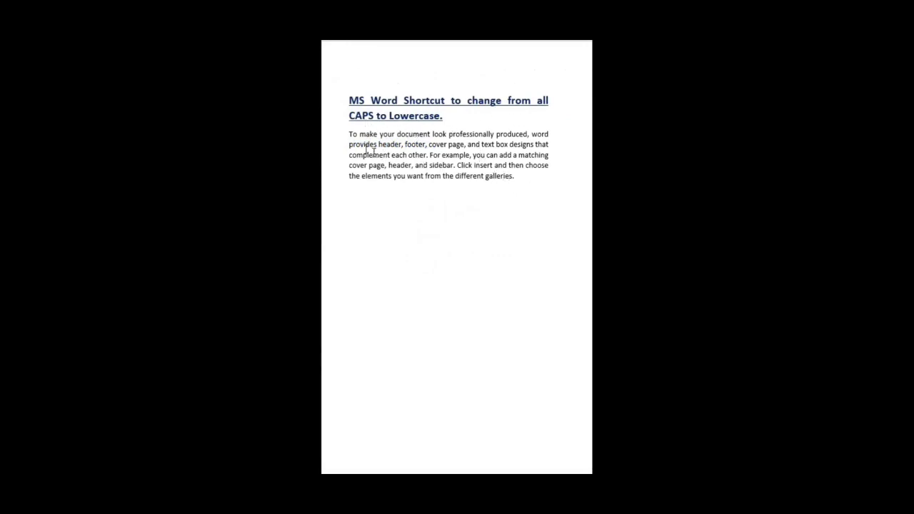
# In the Word document, cycle the body paragraph's letter case through all capitals, all lowercase and the next case option.
pyautogui.moveTo(349, 134); pyautogui.dragTo(518, 177)
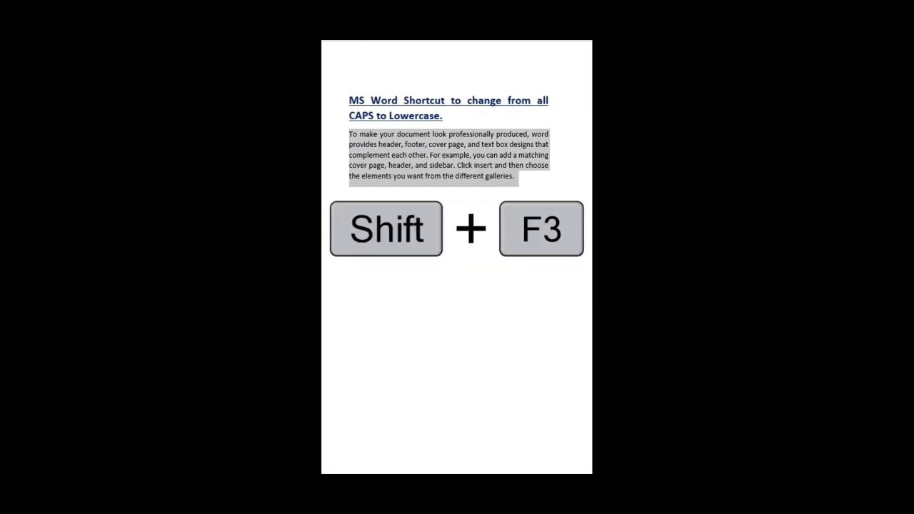
pyautogui.hotkey('shift', 'F3')
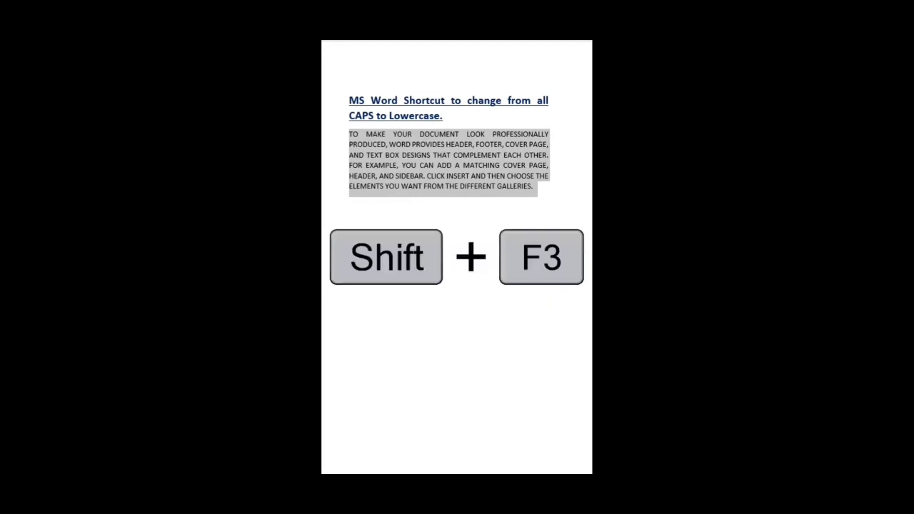
pyautogui.hotkey('shift', 'F3')
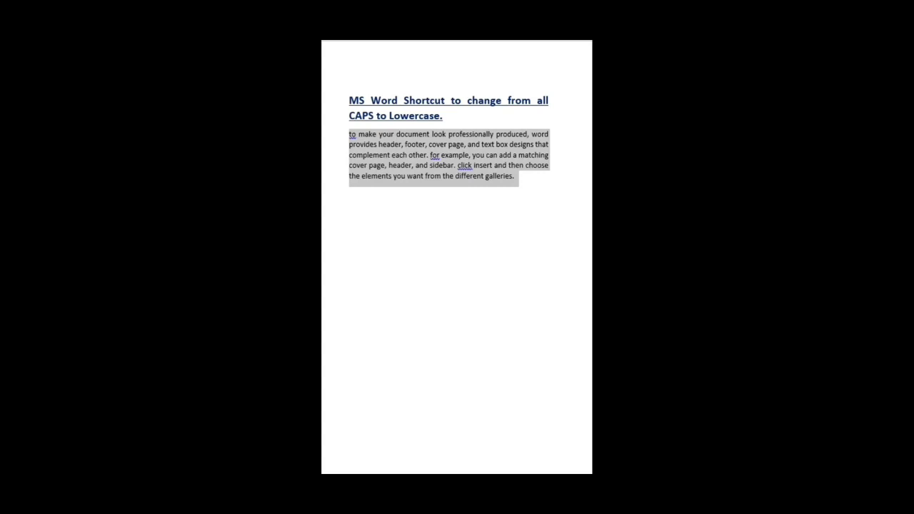
pyautogui.hotkey('shift', 'F3')
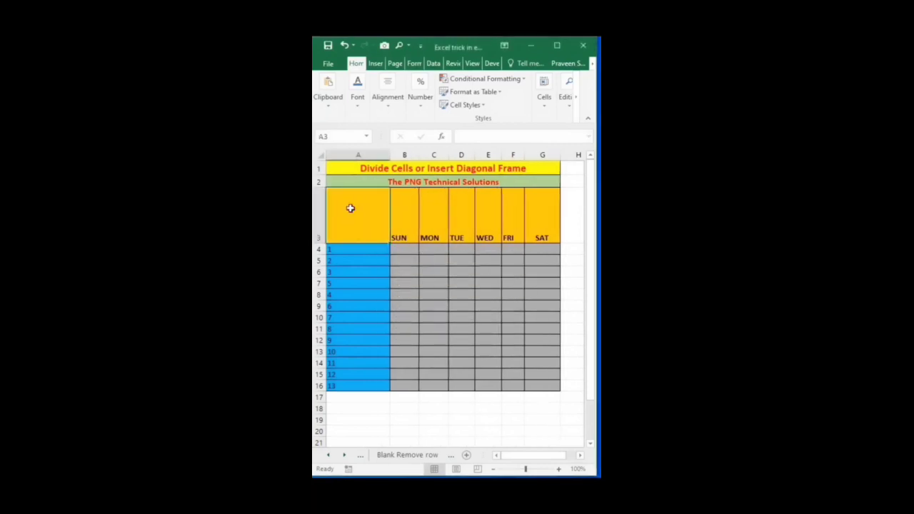
# In the Excel Divide Cells sheet, add a diagonal border to A3 running from its upper-left to lower-right corner.
pyautogui.hotkey('ctrl', '1')
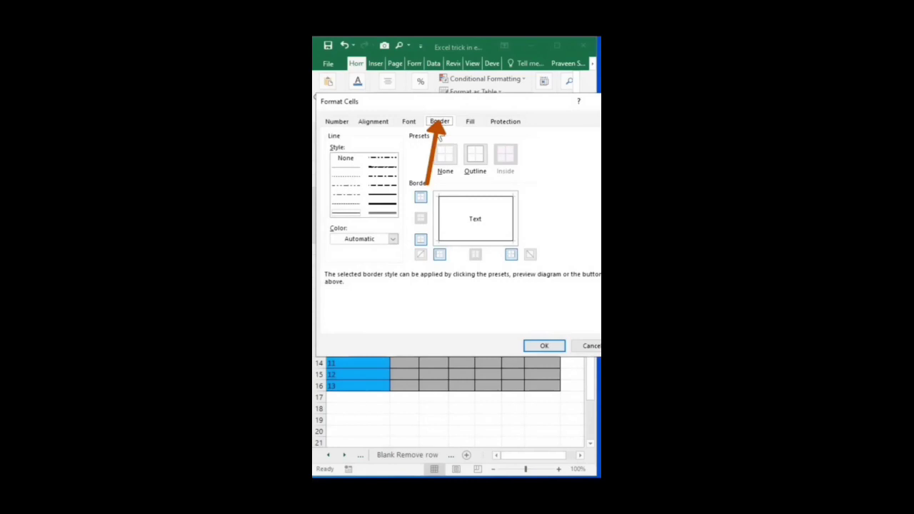
pyautogui.click(530, 254)
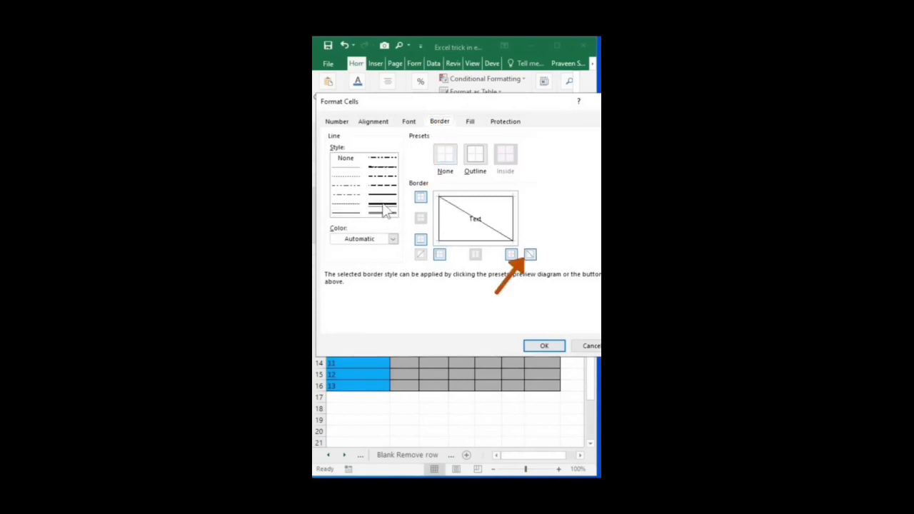
pyautogui.click(543, 345)
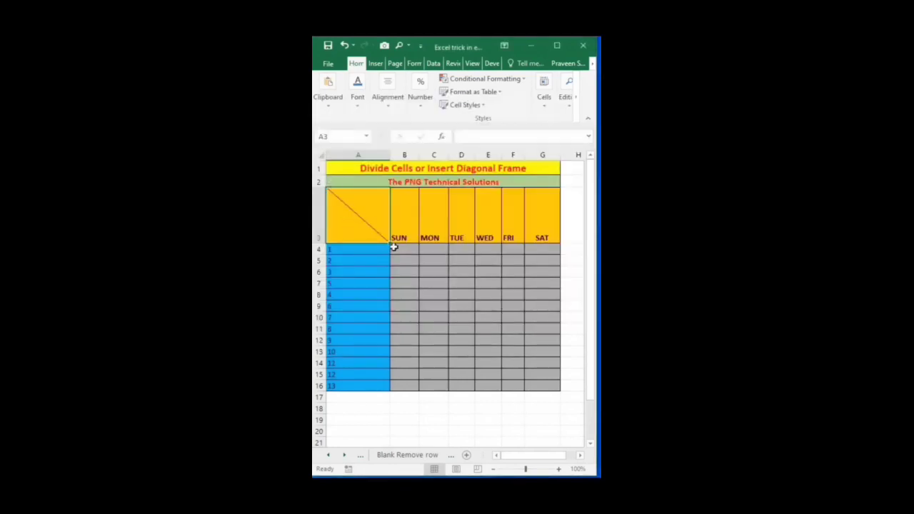
# Enter the two labels "S.No." and "DAY" in A3, spaced to sit on either side of the diagonal line.
pyautogui.doubleClick(342, 217)
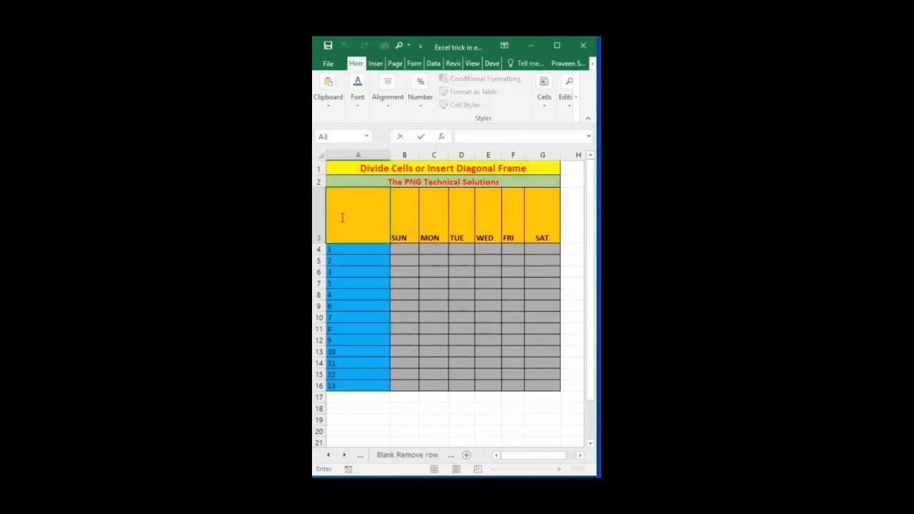
pyautogui.write('S.No. DAY')
pyautogui.click(388, 282)
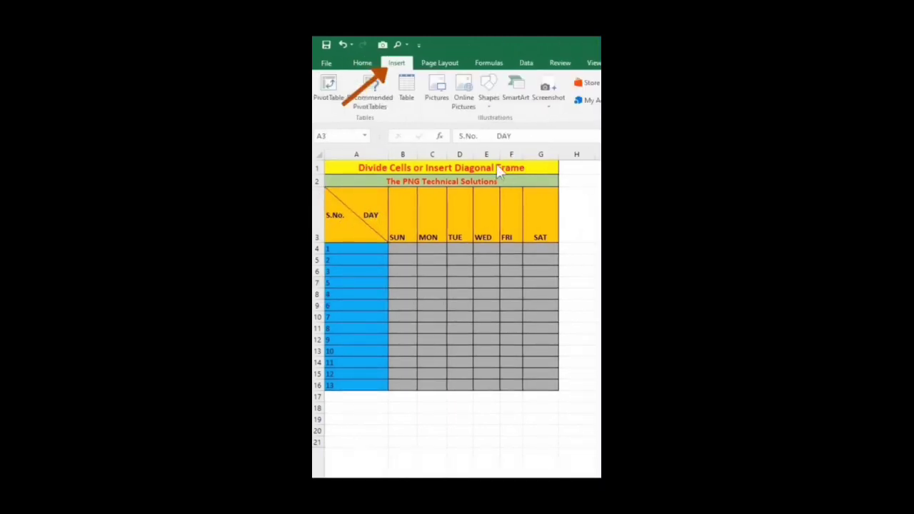
# Draw a Right Triangle shape over the lower-left half of A3, with its slanted edge along the diagonal border.
pyautogui.click(488, 103)
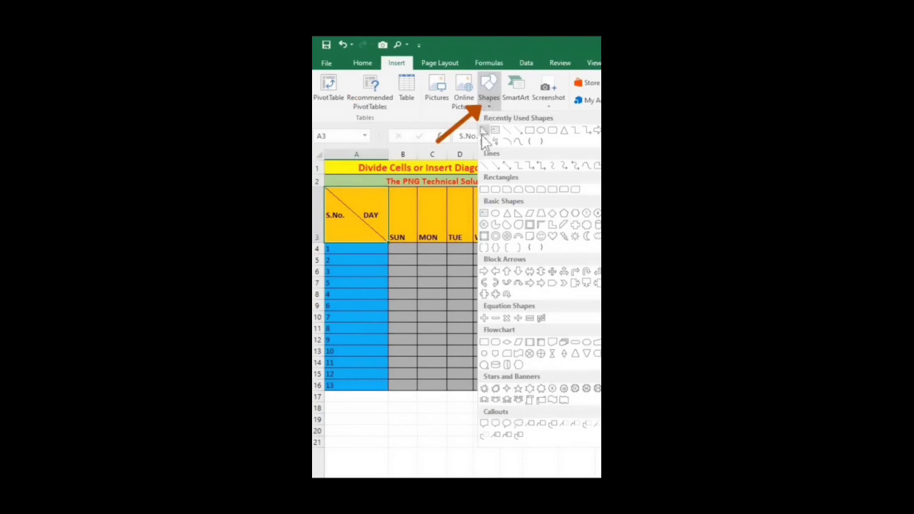
pyautogui.click(518, 214)
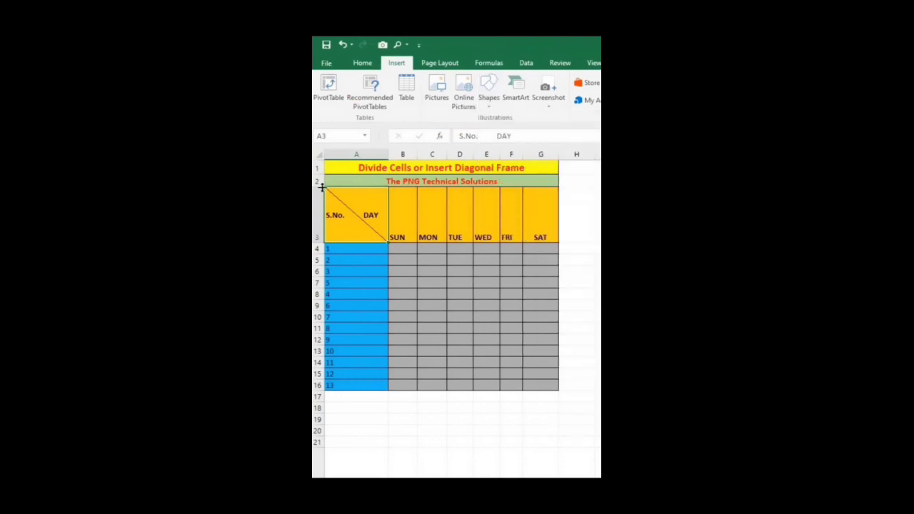
pyautogui.moveTo(322, 187)
pyautogui.mouseDown()
pyautogui.moveTo(332, 231)
pyautogui.moveTo(384, 243)
pyautogui.mouseUp()
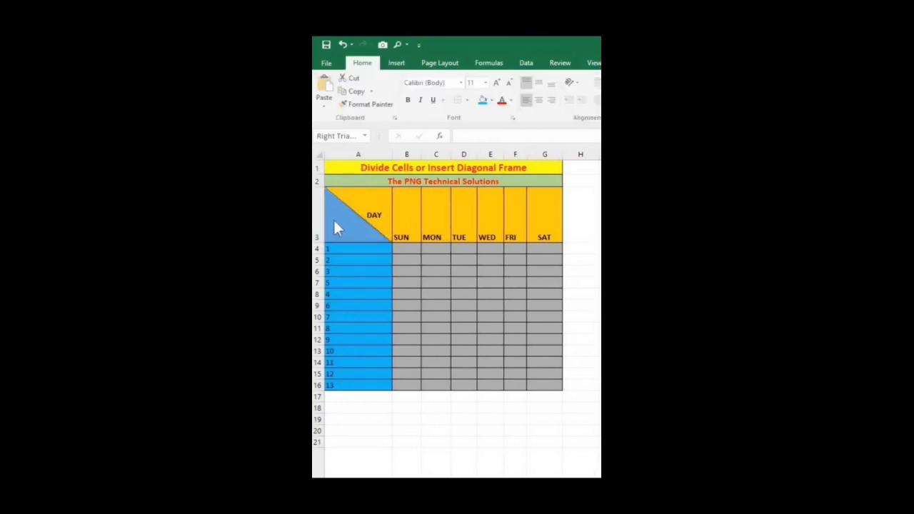
# Add the label "Sr.No." as text inside the right triangle shape in A3.
pyautogui.rightClick(334, 221)
pyautogui.click(369, 288)
pyautogui.click(353, 282)
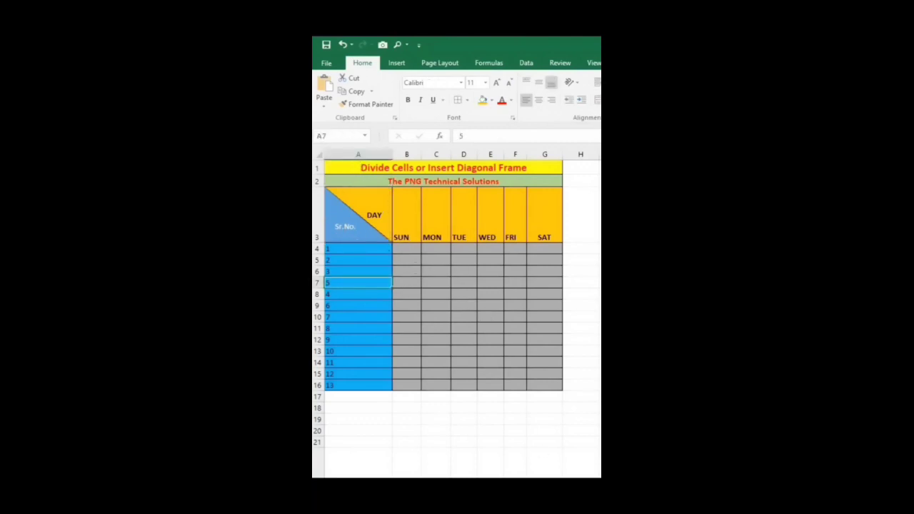
# Fill the right triangle in A3 with the blue theme colour.
pyautogui.click(336, 217)
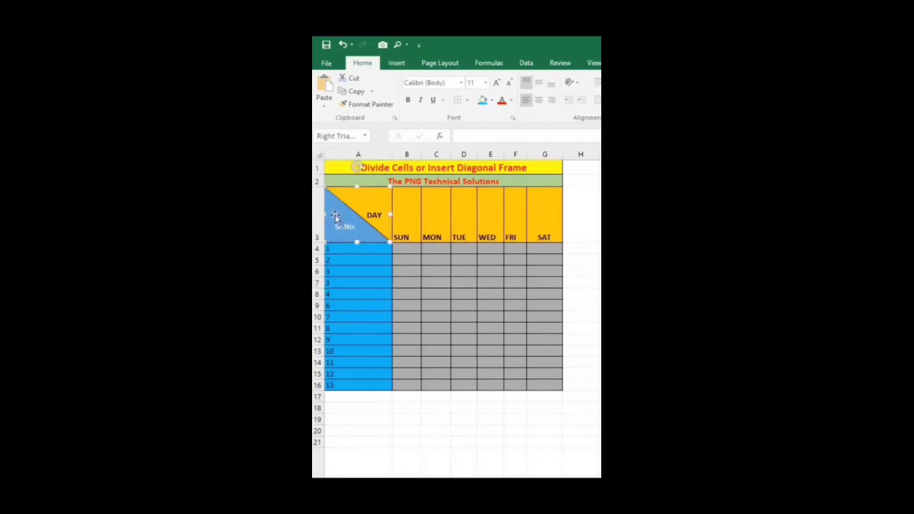
pyautogui.rightClick(336, 217)
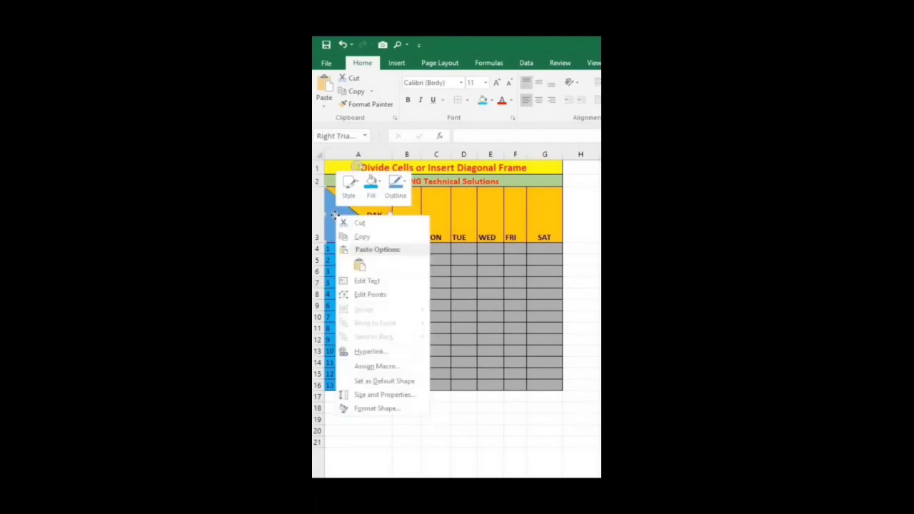
pyautogui.click(380, 184)
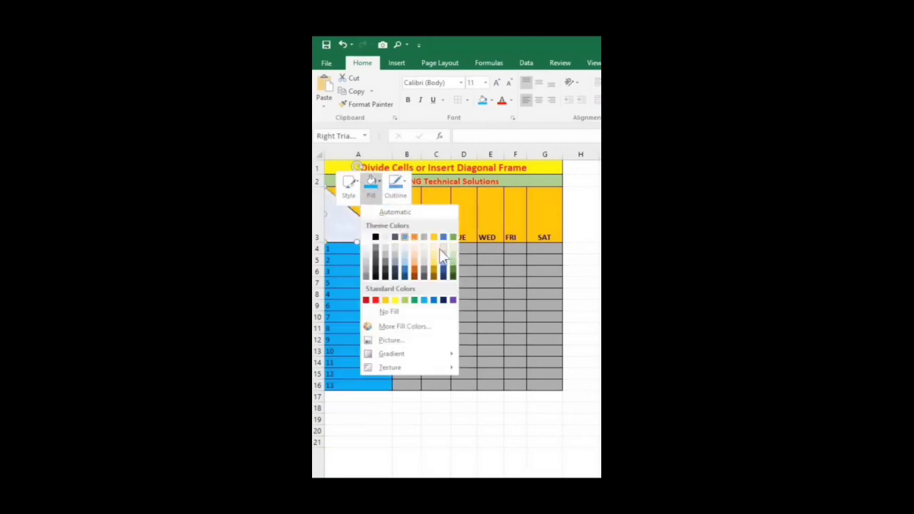
pyautogui.click(403, 237)
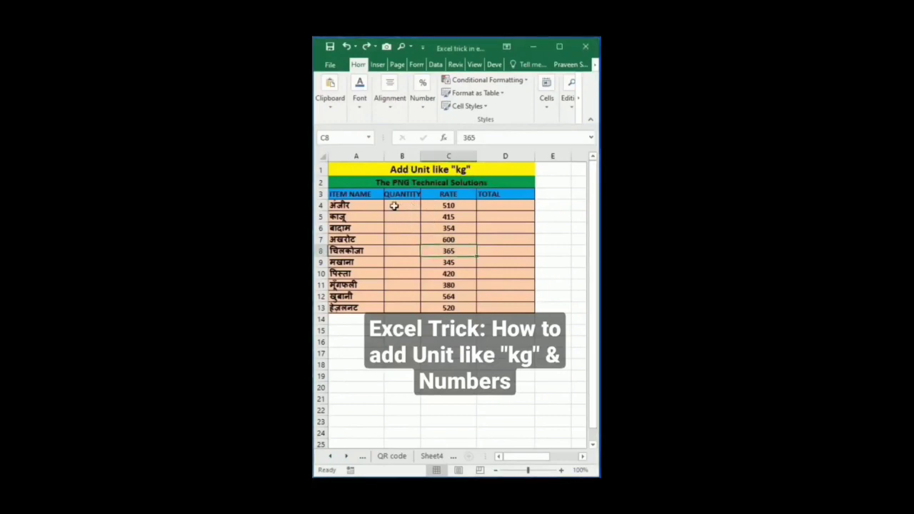
# In the Add Unit sheet, enter "2 kg" in B4 and try to calculate the total in D4 with =B4*C4.
pyautogui.click(394, 206)
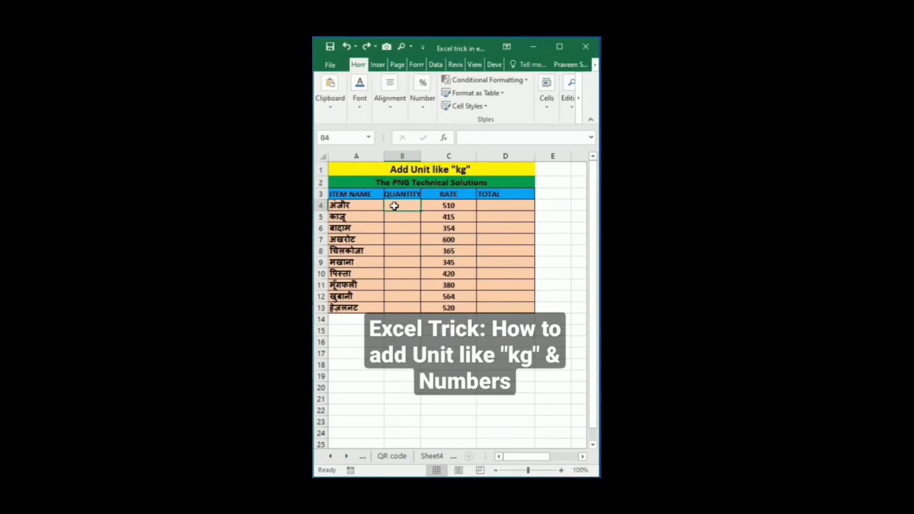
pyautogui.write('2 kg')
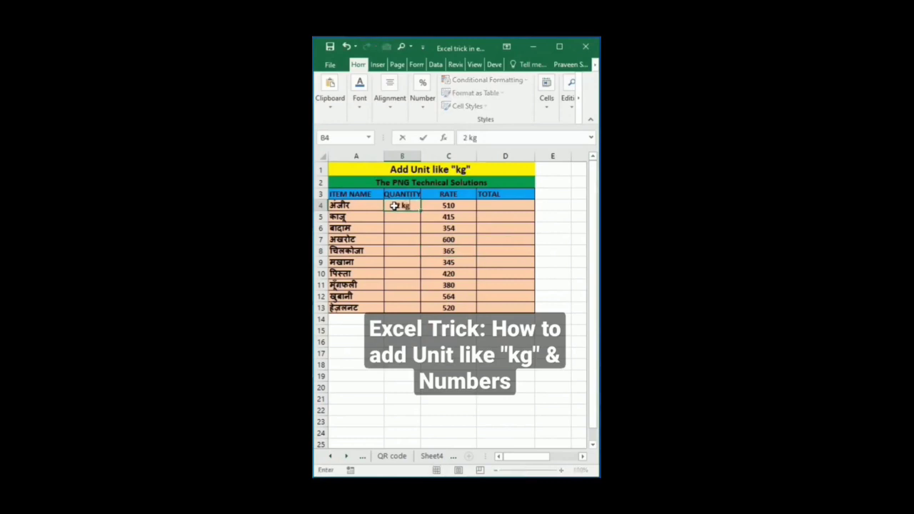
pyautogui.click(430, 208)
pyautogui.click(487, 207)
pyautogui.write('=')
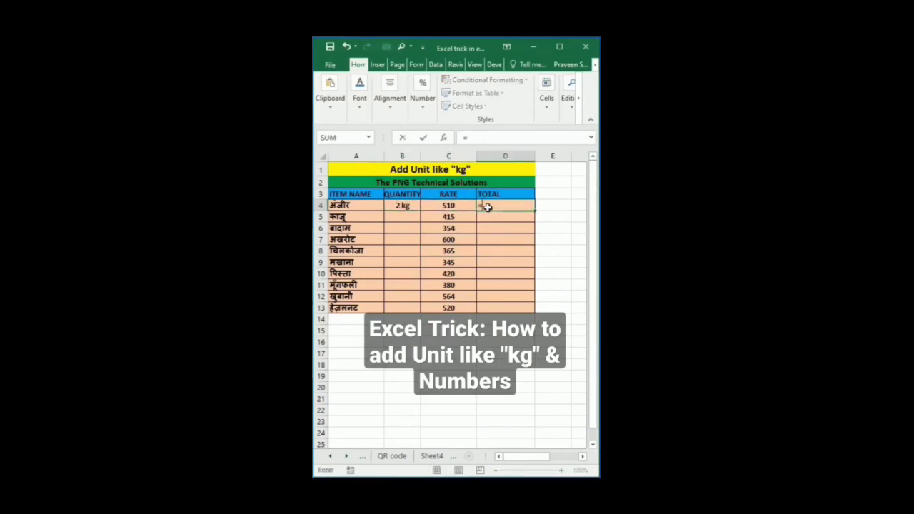
pyautogui.click(403, 207)
pyautogui.write('*')
pyautogui.click(439, 207)
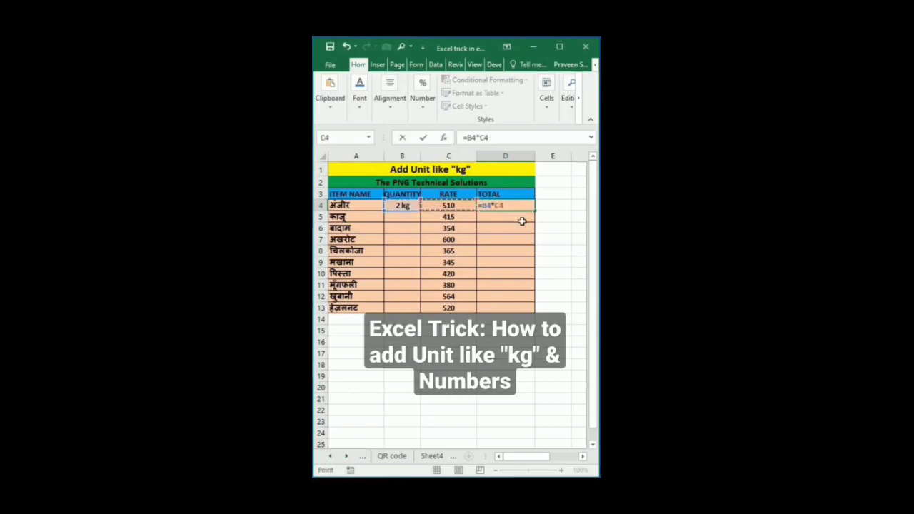
pyautogui.press('Return')
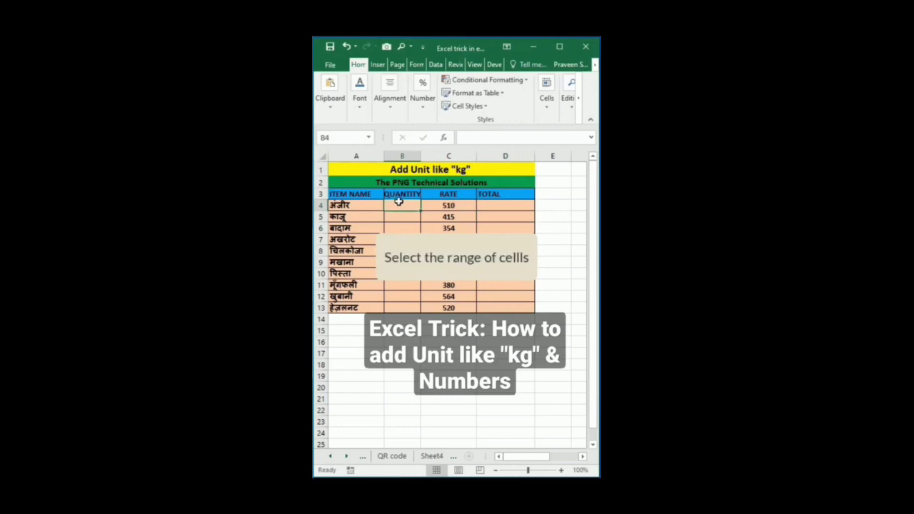
# Apply the custom number format 0.0 "kg" to the quantity cells B4:B13.
pyautogui.moveTo(399, 206); pyautogui.dragTo(402, 305)
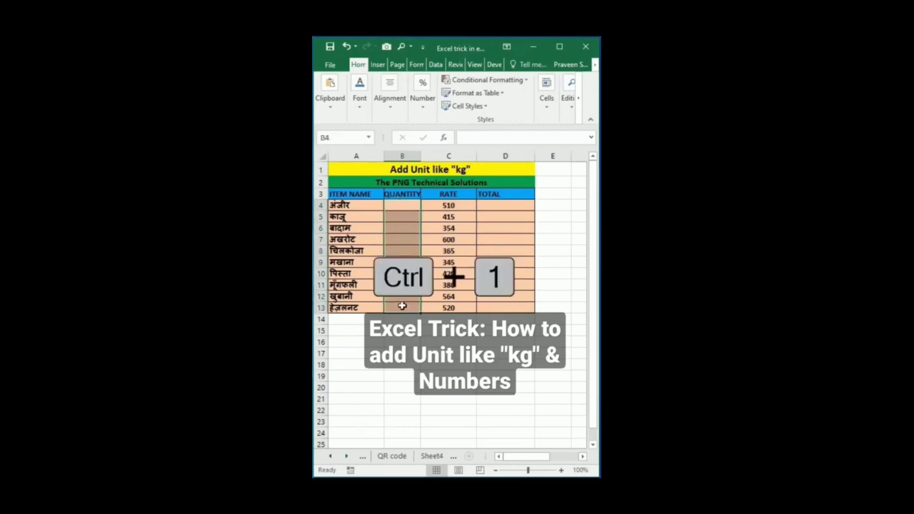
pyautogui.hotkey('ctrl', '1')
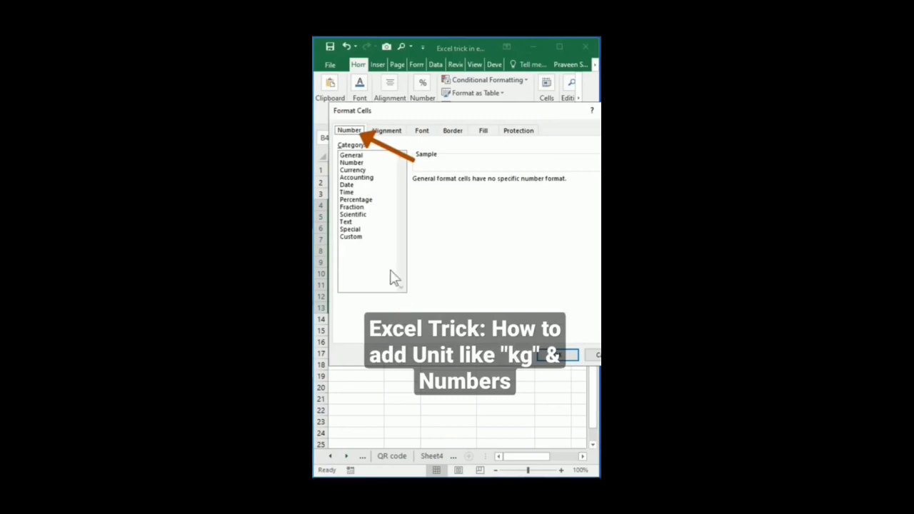
pyautogui.click(354, 239)
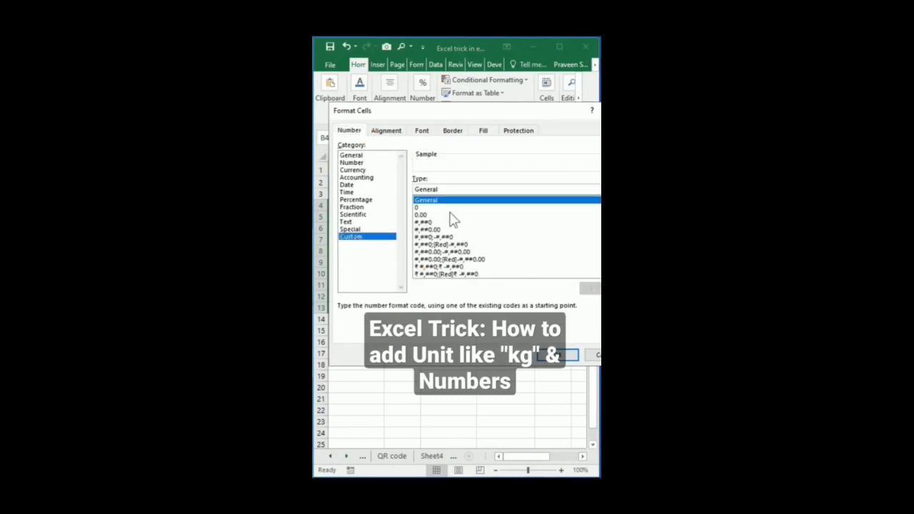
pyautogui.click(443, 189)
pyautogui.press('BackSpace')
pyautogui.press('BackSpace')
pyautogui.press('BackSpace')
pyautogui.press('BackSpace')
pyautogui.press('BackSpace')
pyautogui.press('BackSpace')
pyautogui.press('BackSpace')
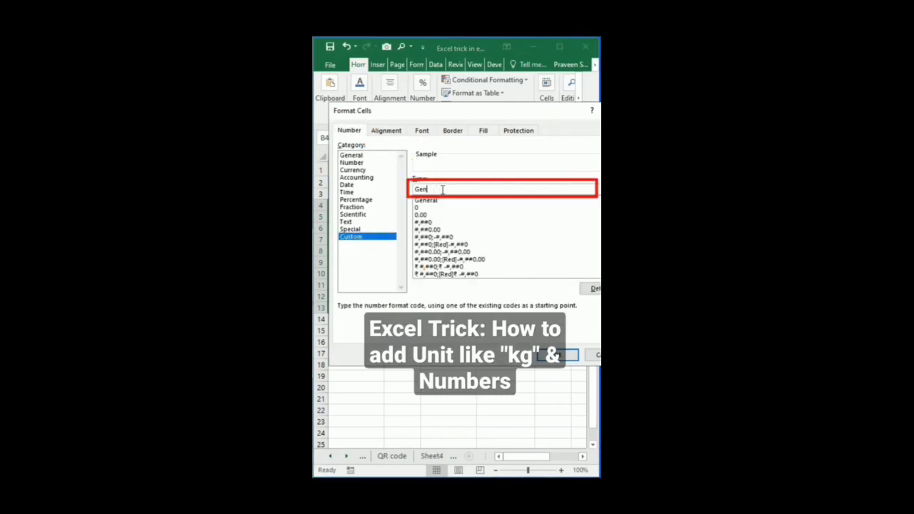
pyautogui.write('0.0 "kg')
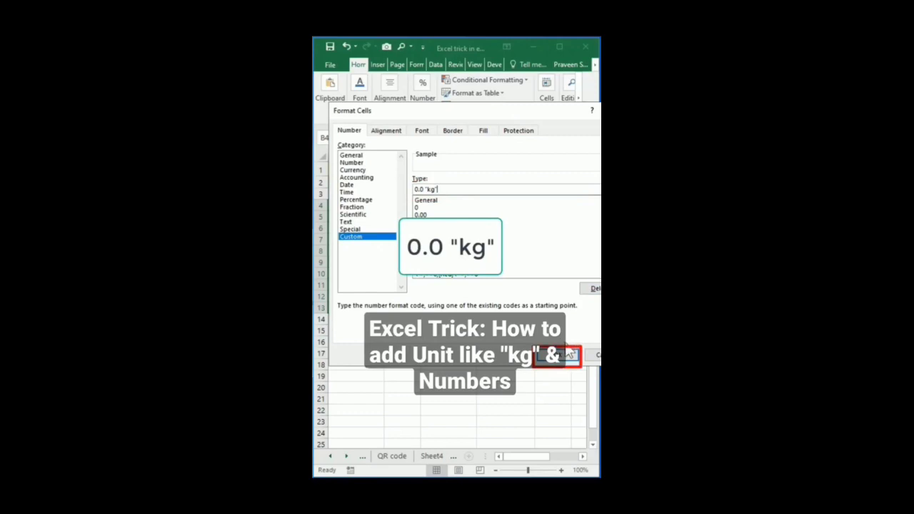
pyautogui.click(564, 355)
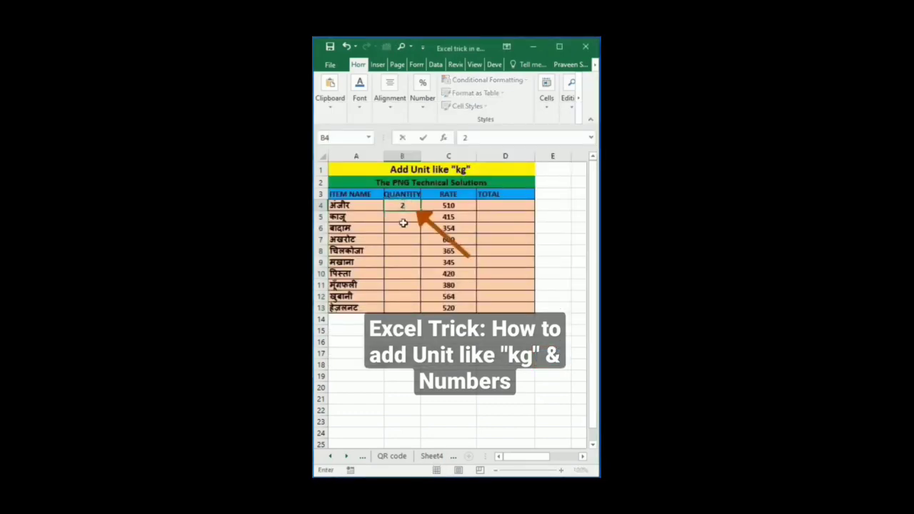
# Enter the quantities 2, 1.5, 3 and 4 in B4 through B7.
pyautogui.write('2')
pyautogui.press('Return')
pyautogui.write('1.5')
pyautogui.press('Return')
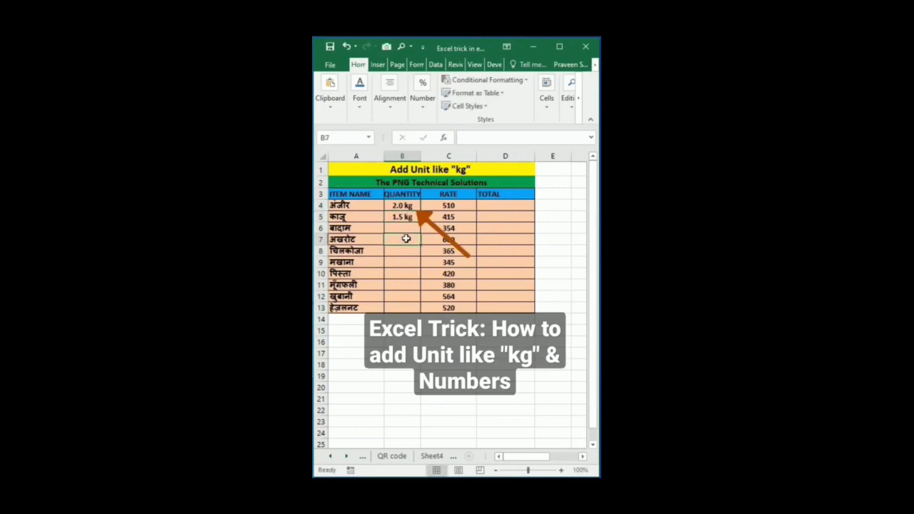
pyautogui.write('3')
pyautogui.press('Return')
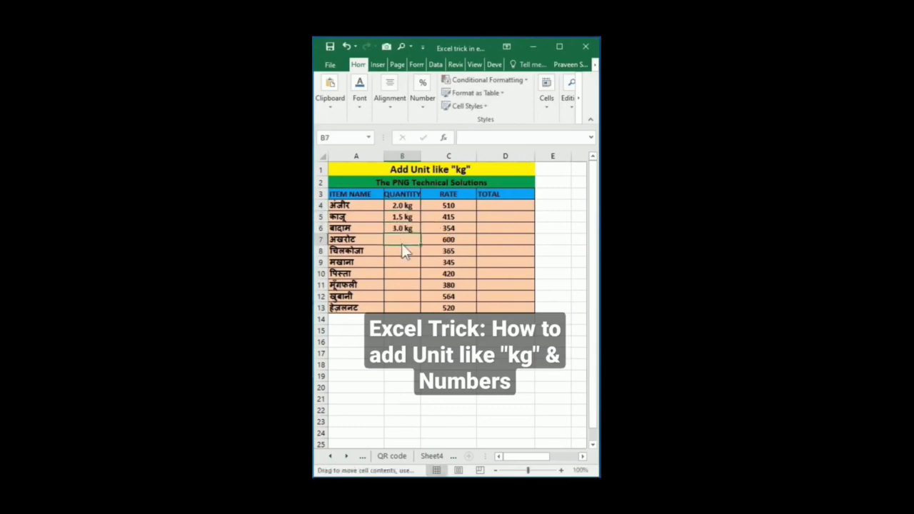
pyautogui.write('4.0')
pyautogui.press('Return')
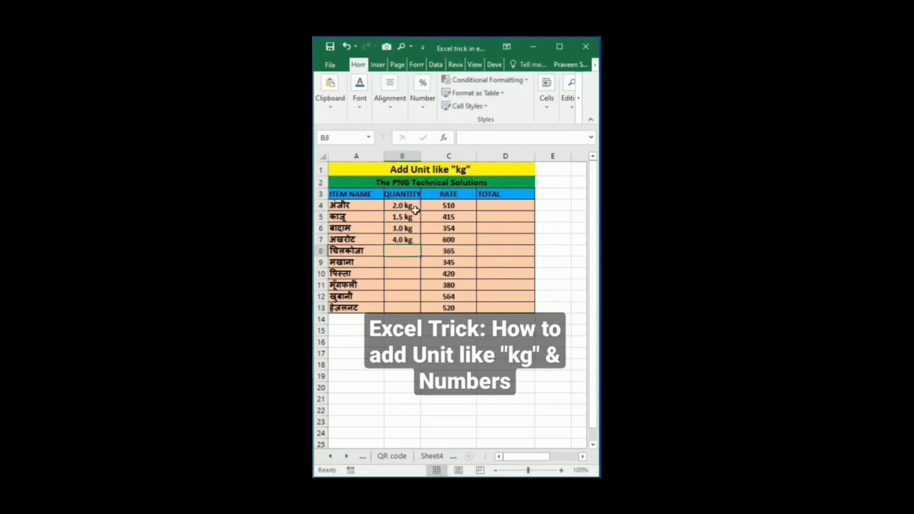
# Calculate the total in D4 with =B4*C4 and fill the formula down to D7.
pyautogui.click(505, 208)
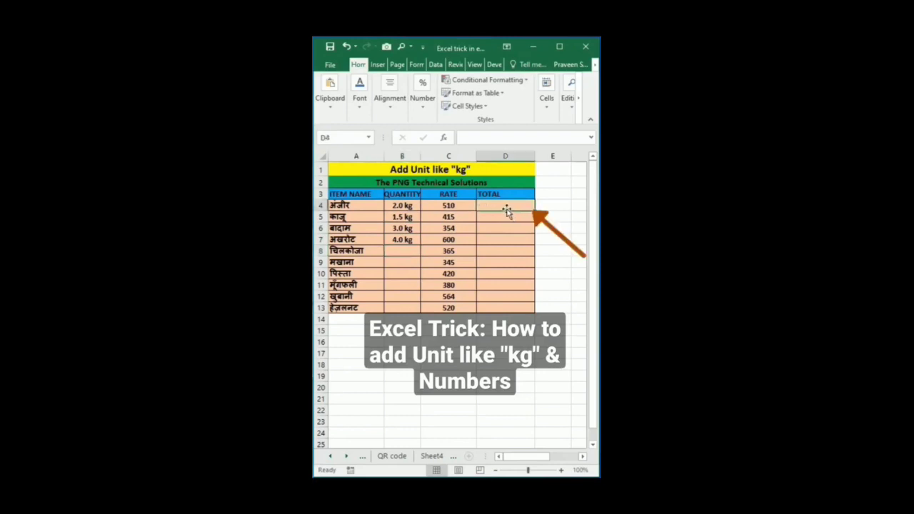
pyautogui.write('=')
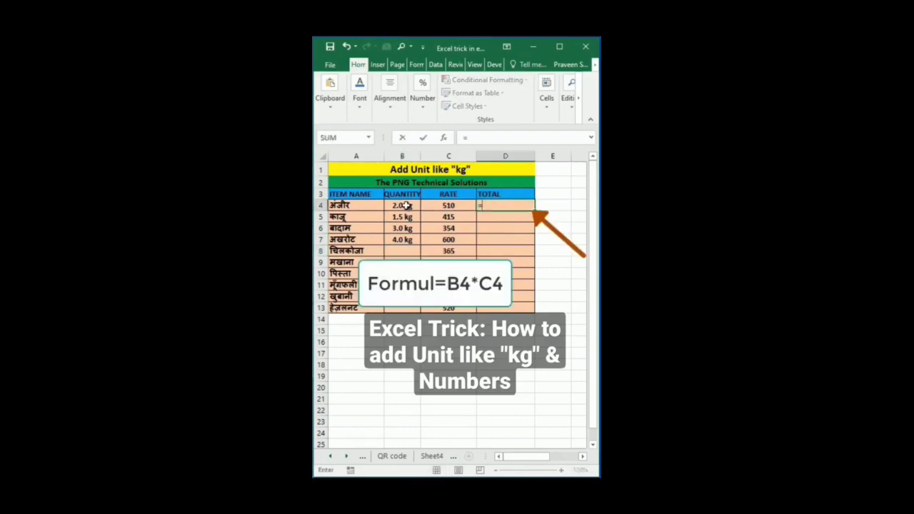
pyautogui.click(405, 205)
pyautogui.write('*')
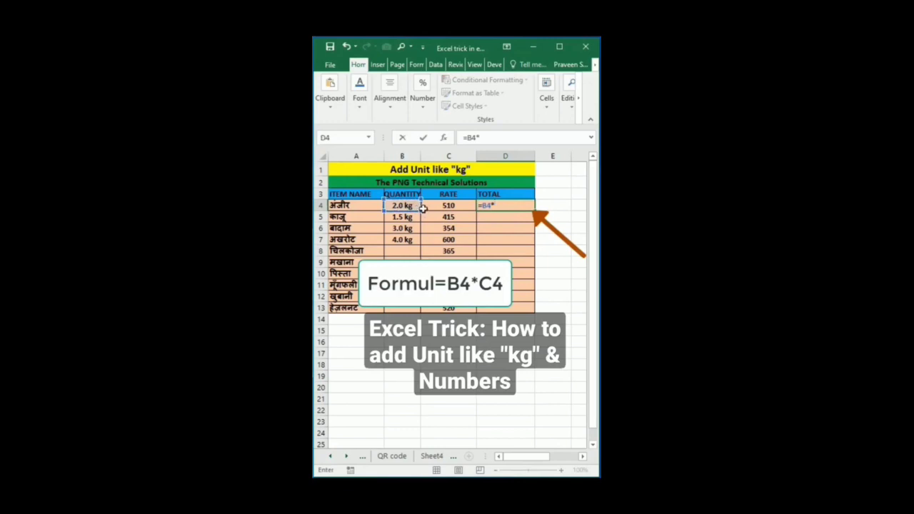
pyautogui.click(444, 205)
pyautogui.press('Return')
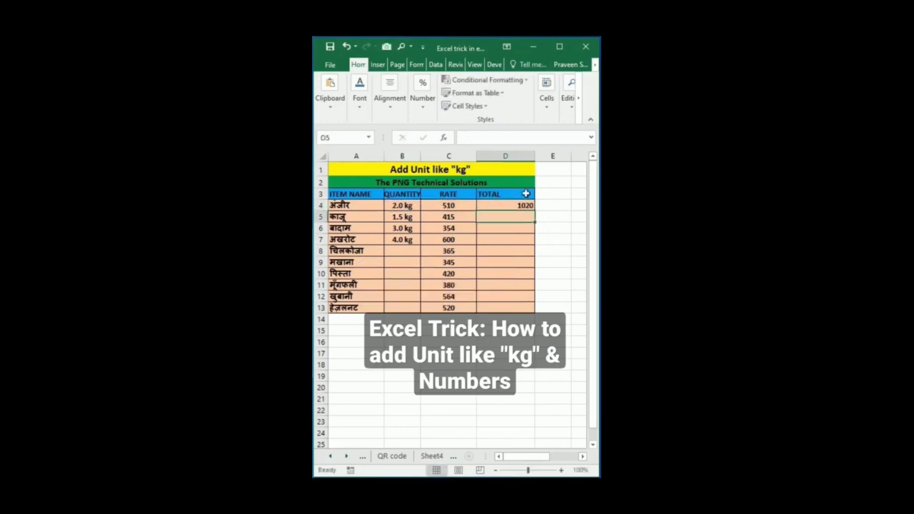
pyautogui.click(529, 205)
pyautogui.moveTo(534, 211); pyautogui.dragTo(530, 242)
pyautogui.click(528, 260)
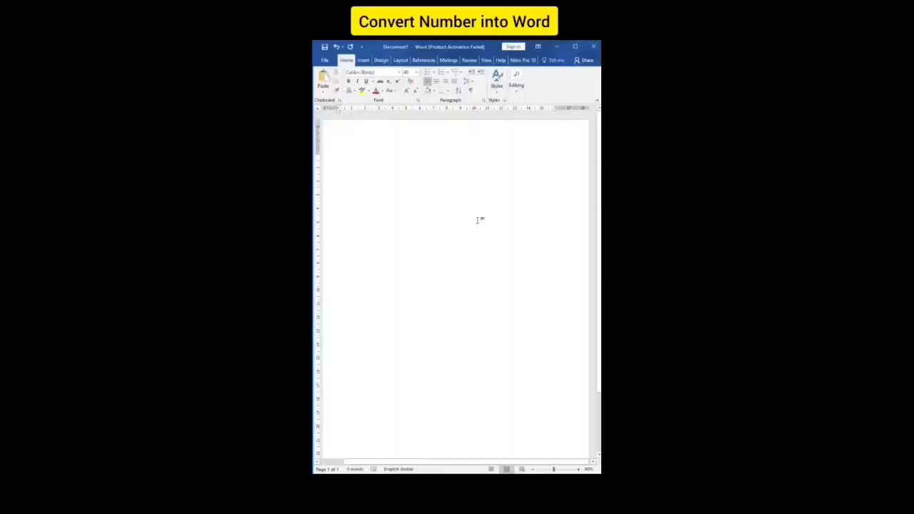
# In the blank Word document, enter the number 876842 and enclose it in field code braces.
pyautogui.write('8')
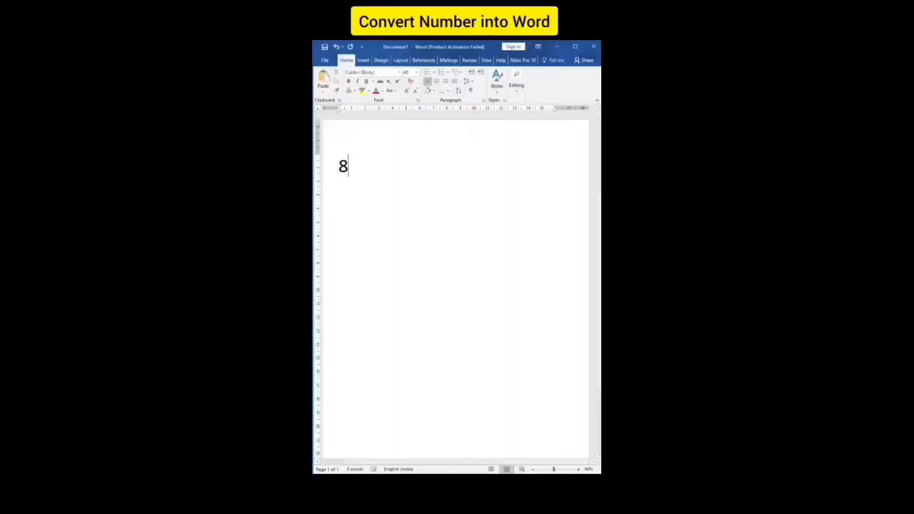
pyautogui.write('76842')
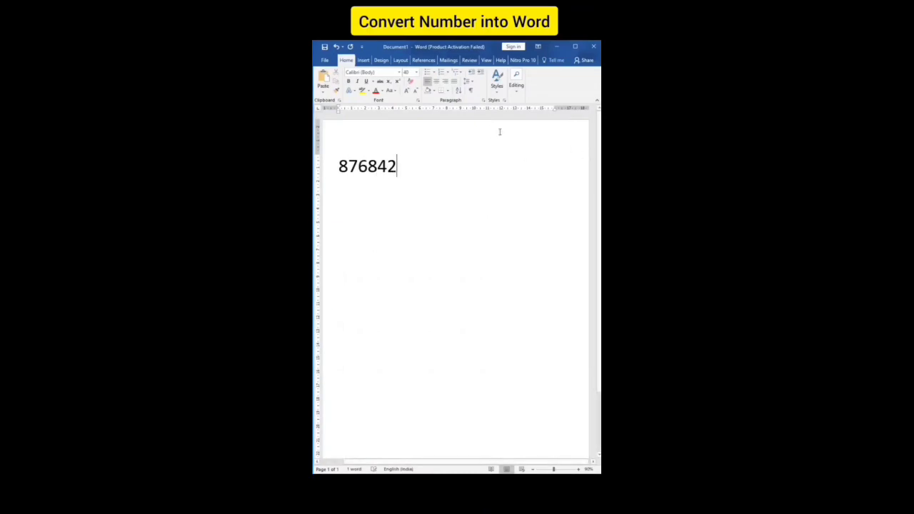
pyautogui.click(349, 172)
pyautogui.moveTo(339, 167); pyautogui.dragTo(385, 167)
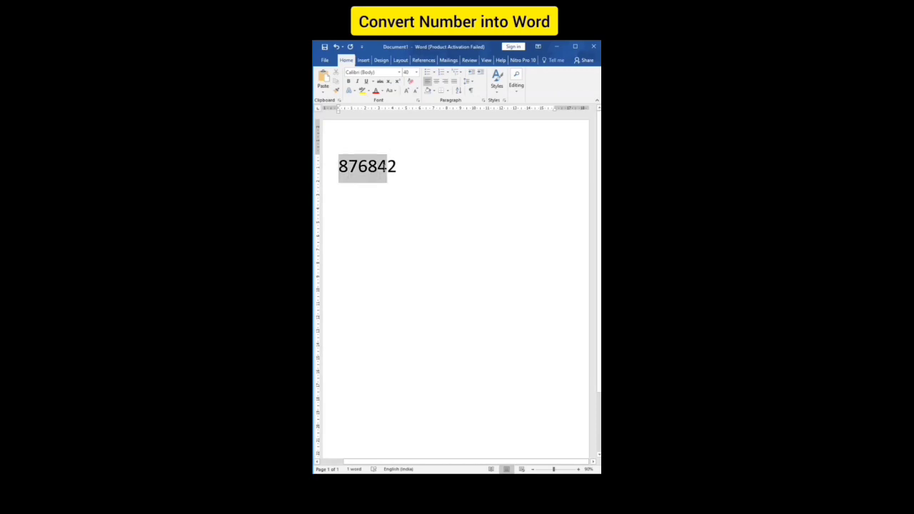
pyautogui.click(366, 214)
pyautogui.doubleClick(367, 166)
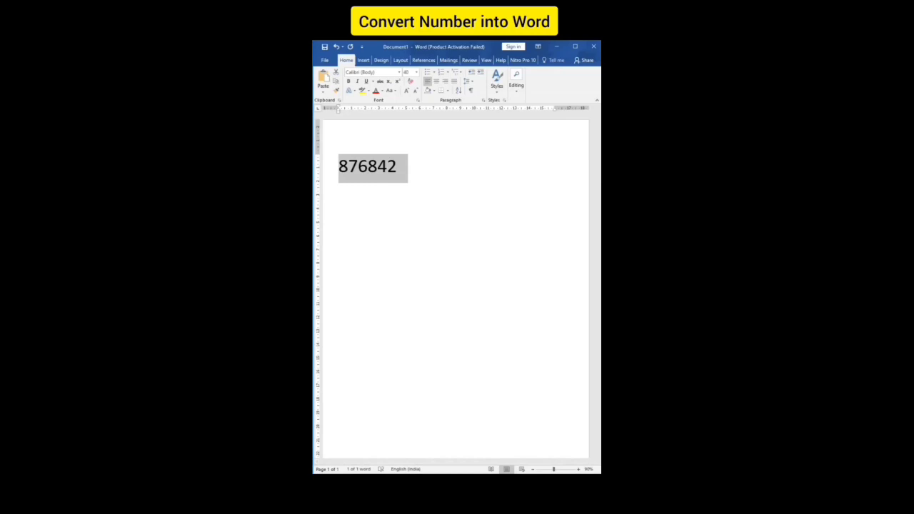
pyautogui.hotkey('ctrl', 'F9')
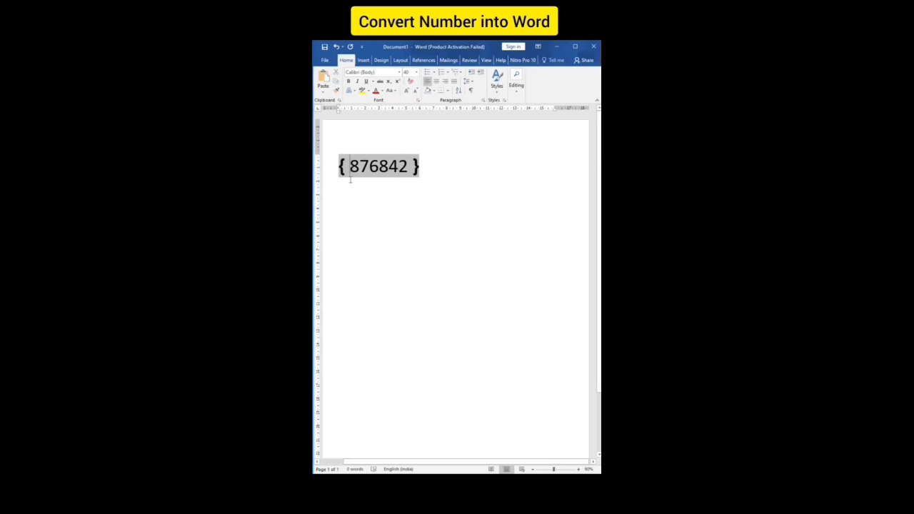
# Complete the field code as =876842\*cardtext and update the field to convert the number into words.
pyautogui.write('=')
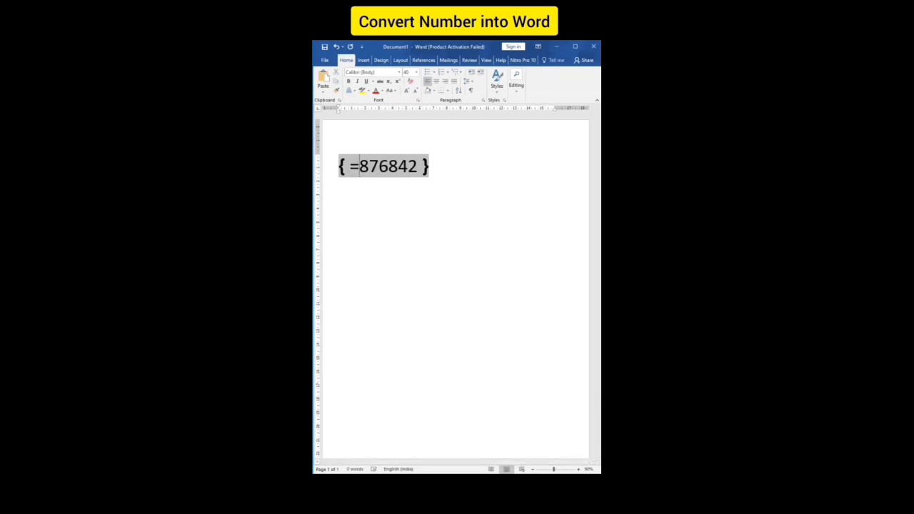
pyautogui.click(417, 183)
pyautogui.write('\\')
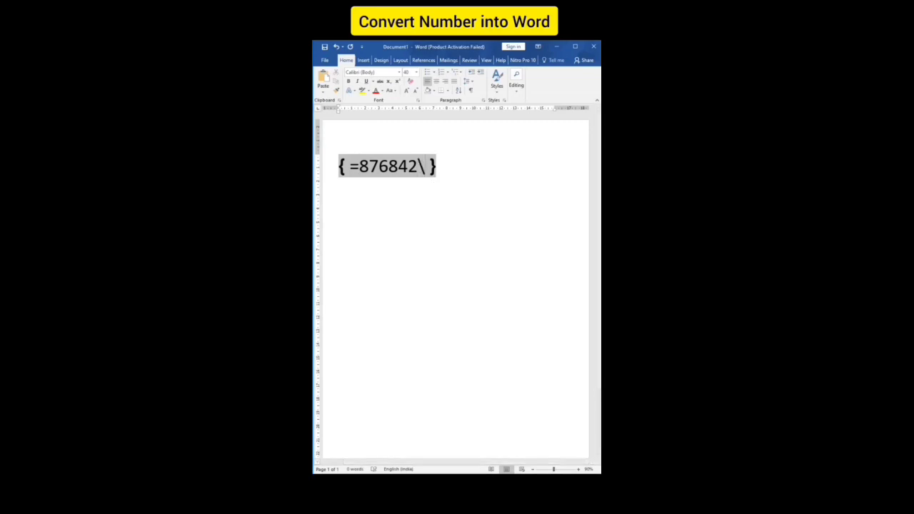
pyautogui.write('*c')
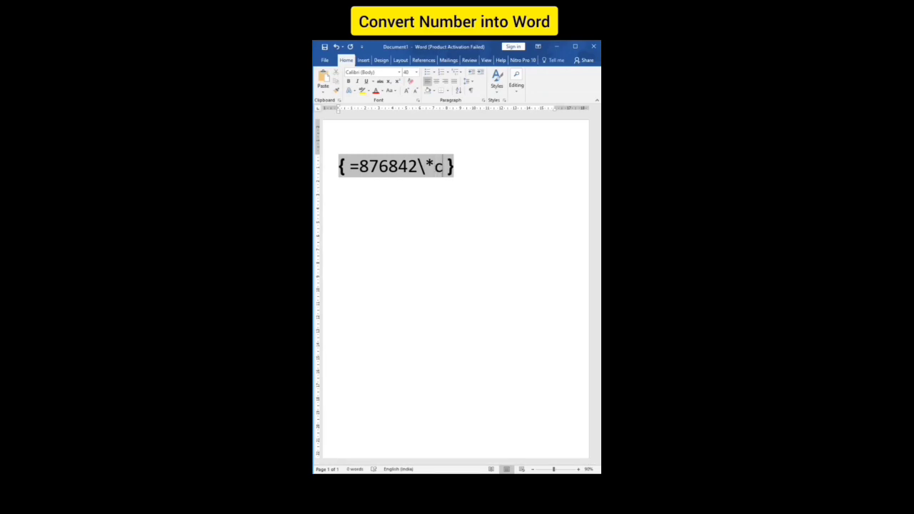
pyautogui.write('ard')
pyautogui.write('text')
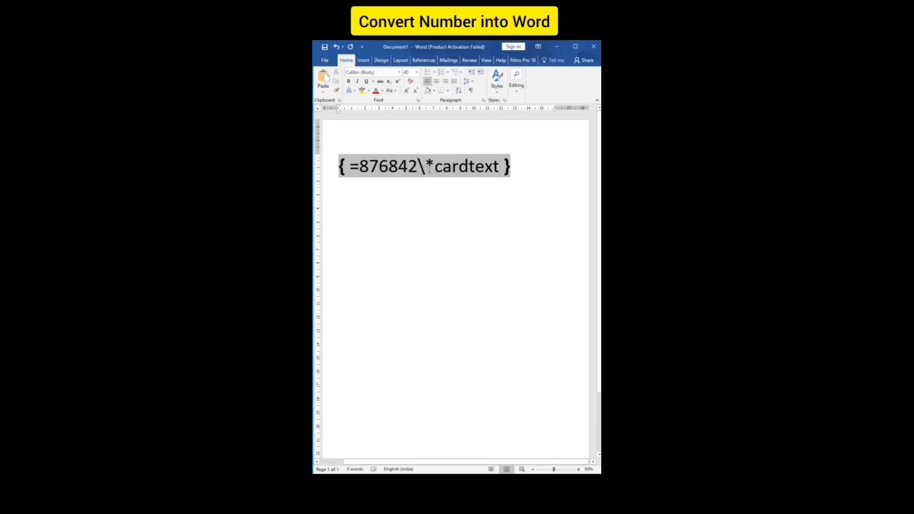
pyautogui.rightClick(429, 168)
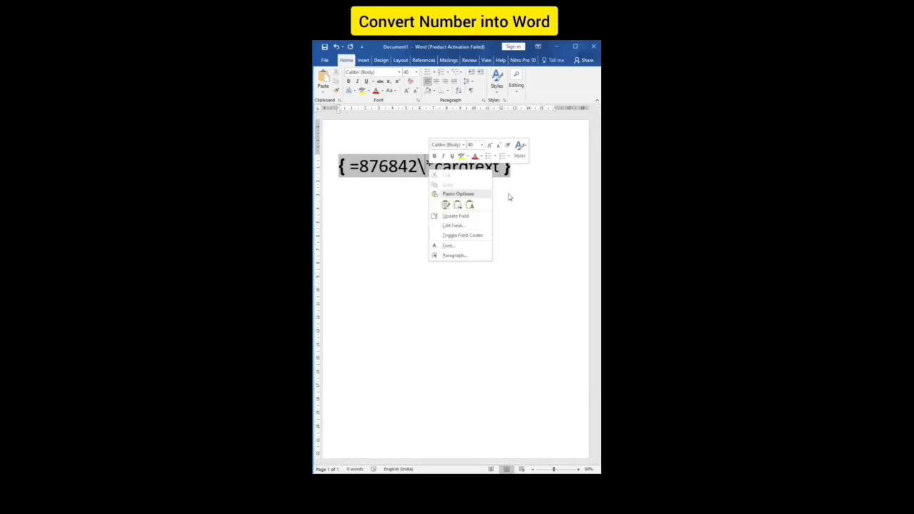
pyautogui.click(454, 215)
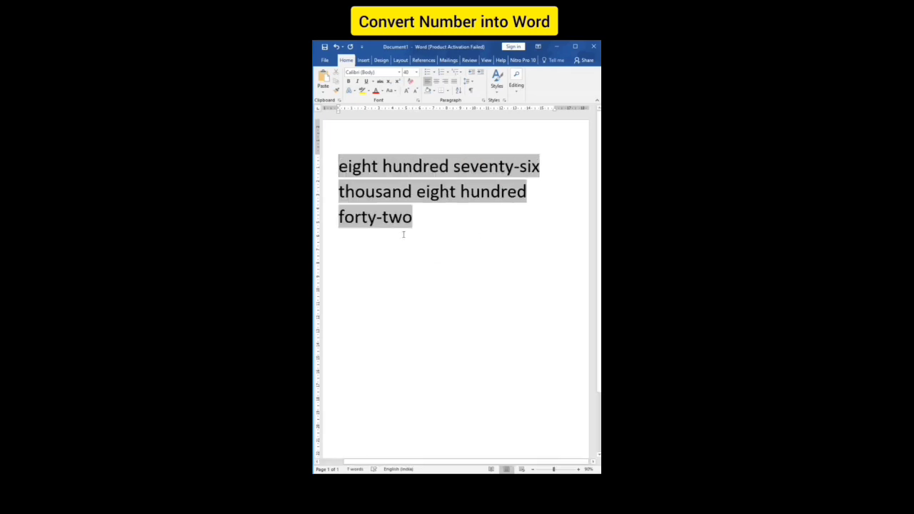
pyautogui.click(489, 227)
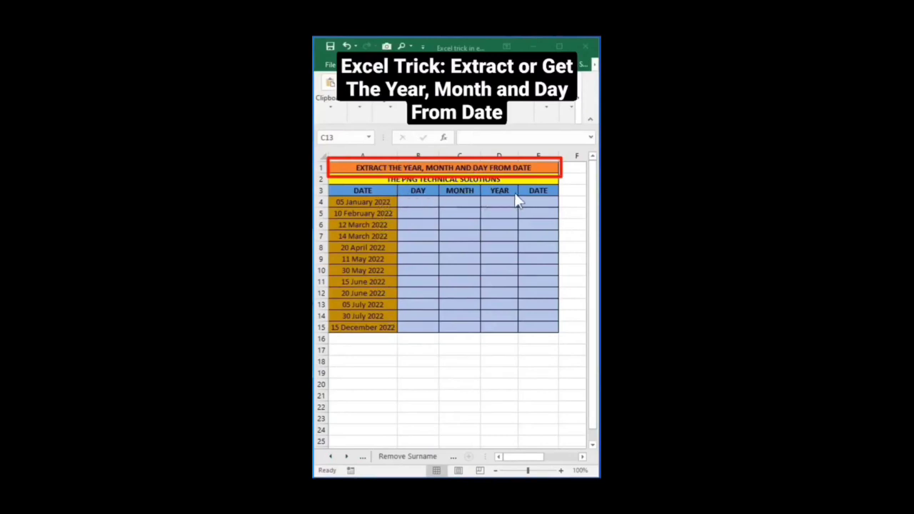
# In the Excel date sheet, extract the day in B4 with =DAY(A4) and fill the formula down to B15.
pyautogui.click(419, 201)
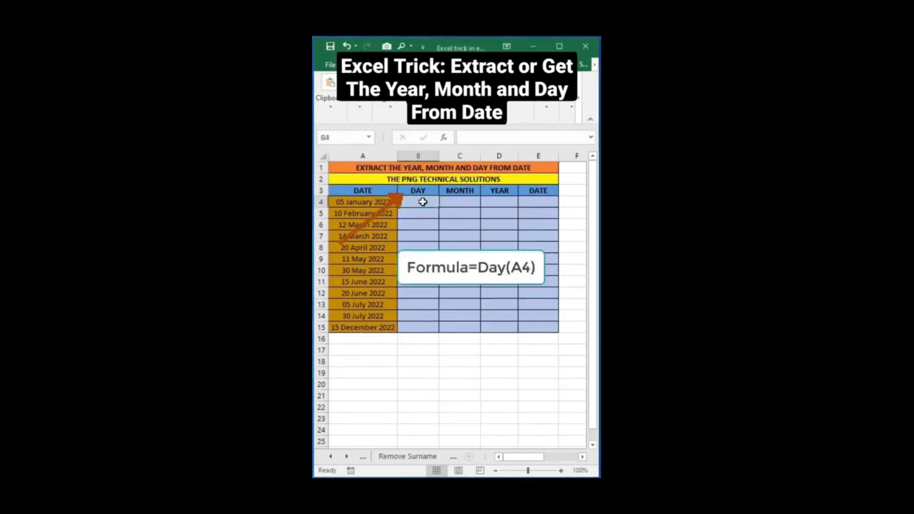
pyautogui.write('=Day')
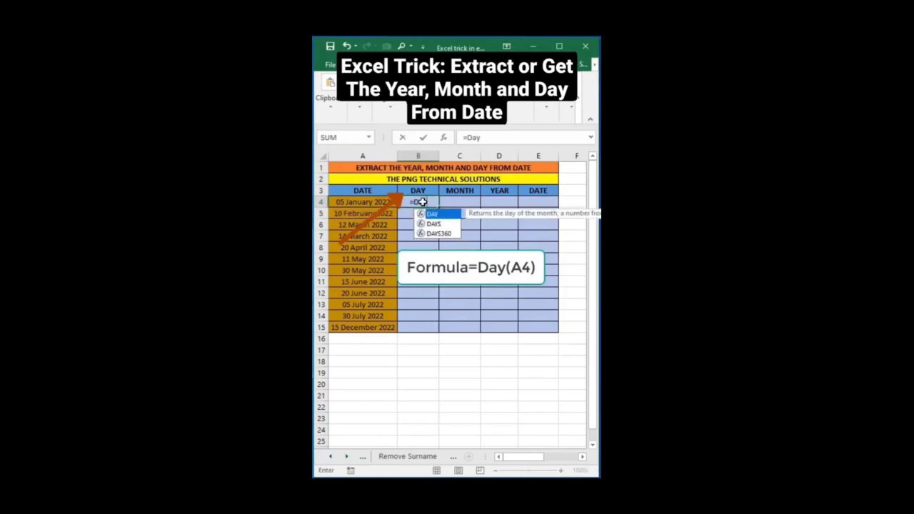
pyautogui.write('(')
pyautogui.click(356, 202)
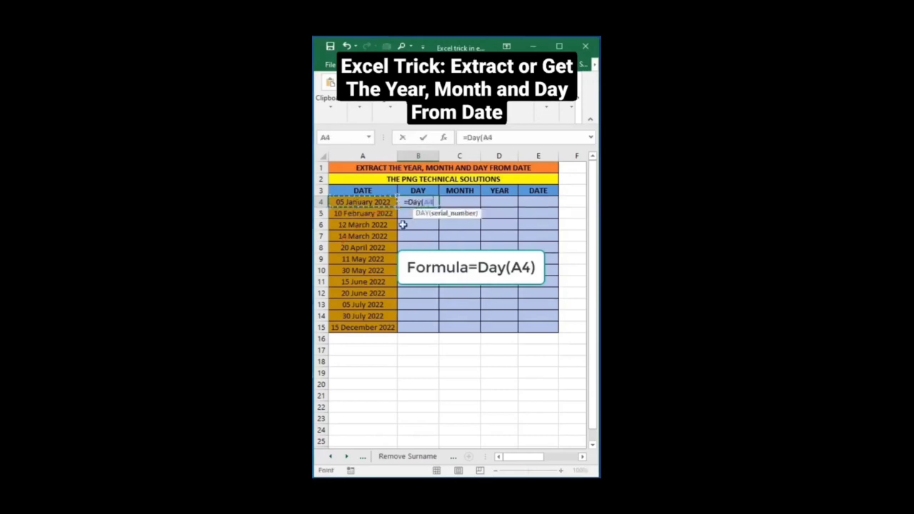
pyautogui.press('Return')
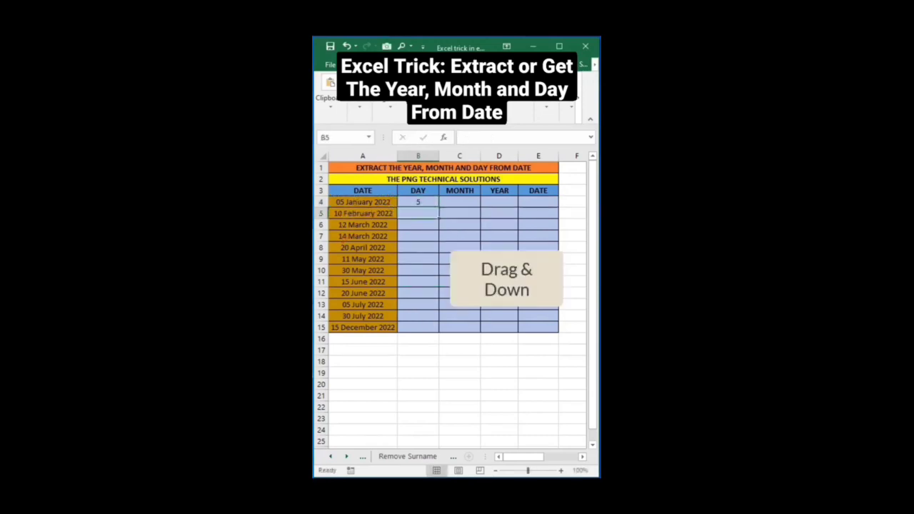
pyautogui.click(428, 202)
pyautogui.doubleClick(438, 207)
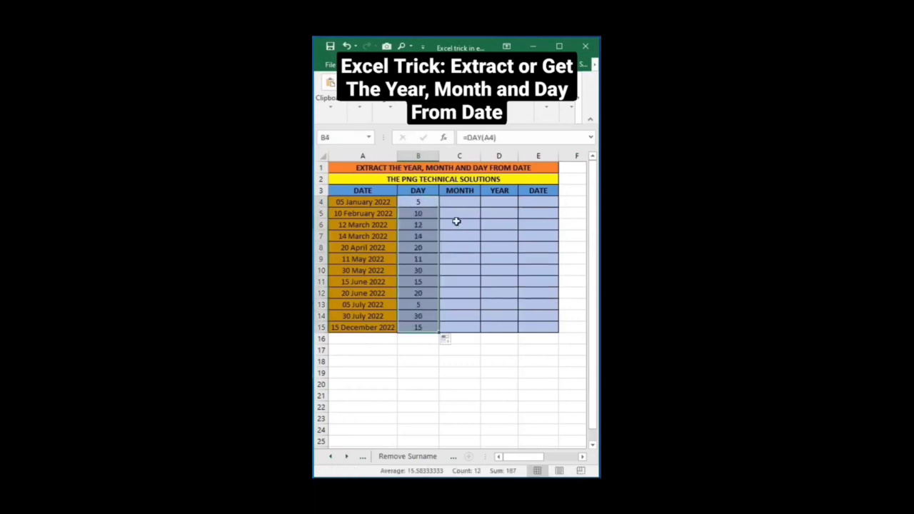
# Extract the month in C4 with =MONTH(A4) and fill the formula down to C15.
pyautogui.click(456, 202)
pyautogui.write('=')
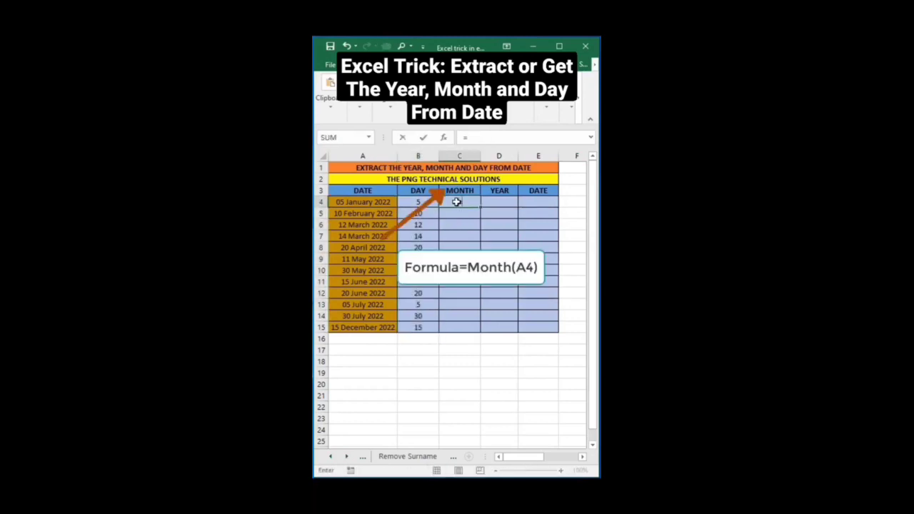
pyautogui.write('month(')
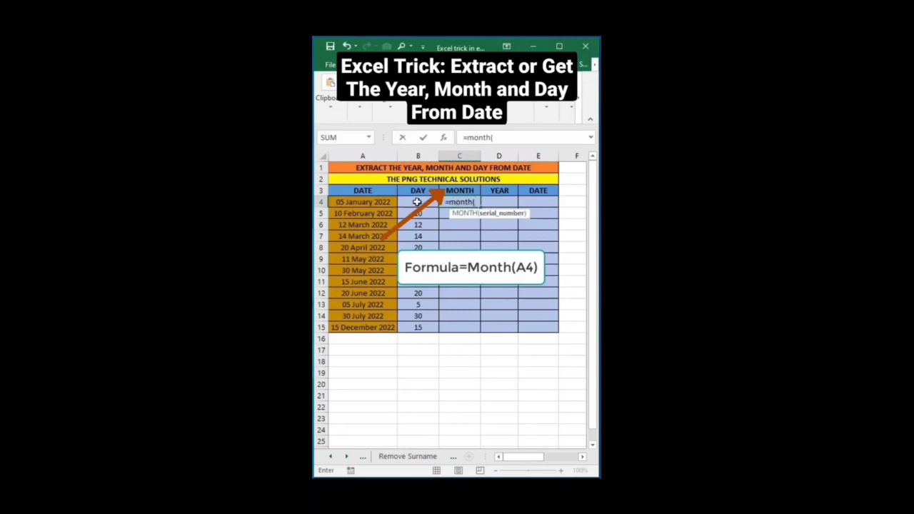
pyautogui.click(393, 205)
pyautogui.press('Return')
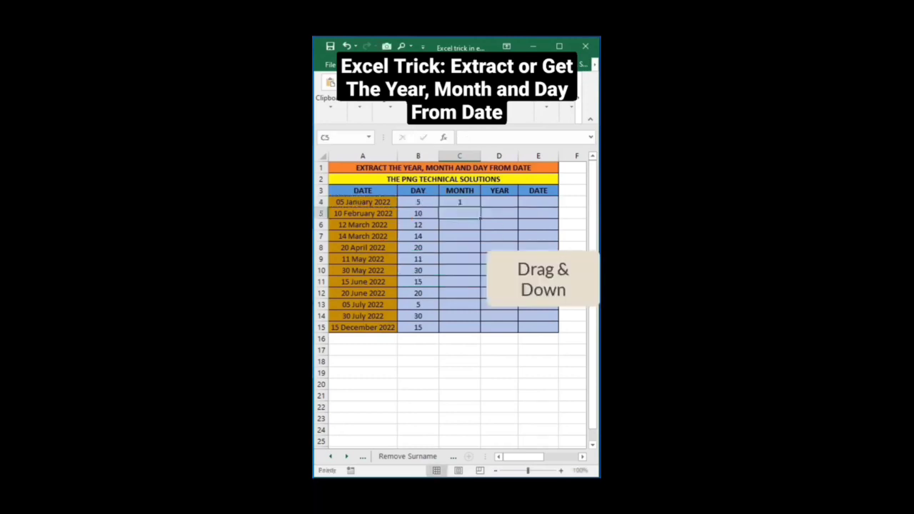
pyautogui.click(468, 202)
pyautogui.moveTo(482, 207); pyautogui.dragTo(482, 332)
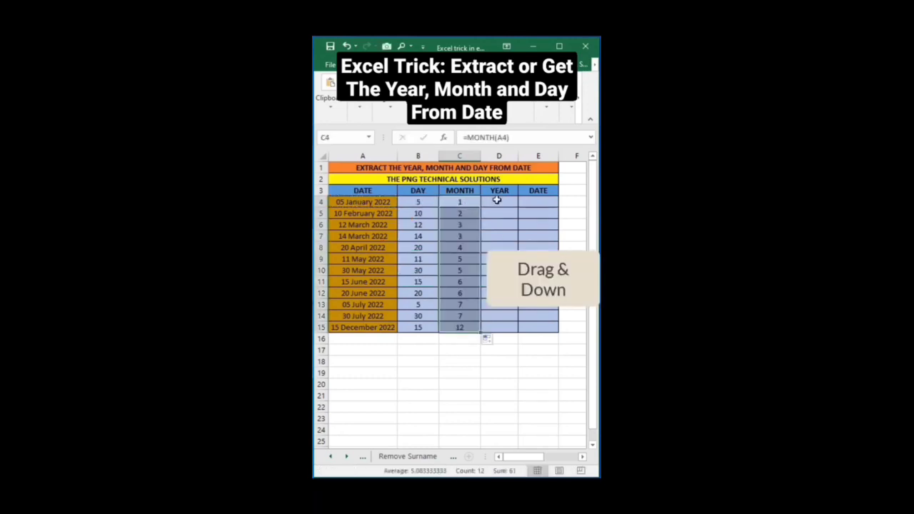
# Extract the year in D4 with =YEAR(A4) and fill the formula down to D15.
pyautogui.click(505, 203)
pyautogui.write('=year(')
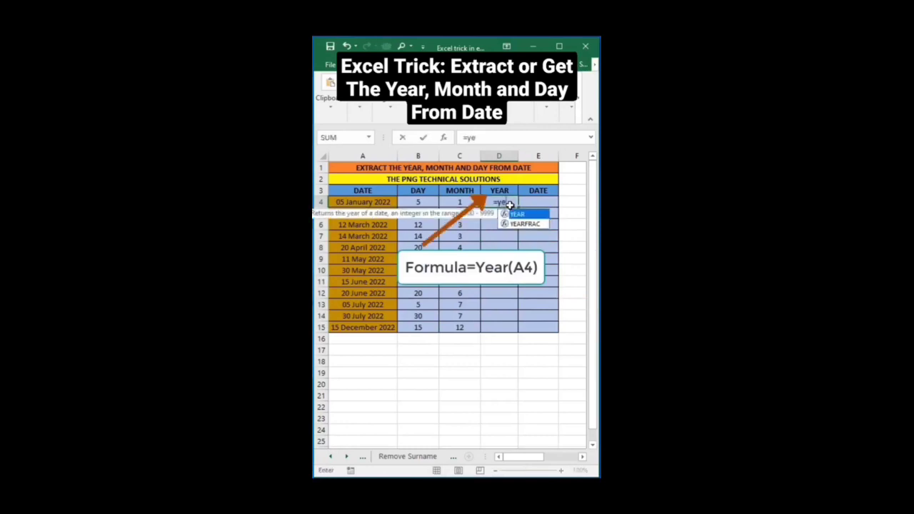
pyautogui.click(388, 202)
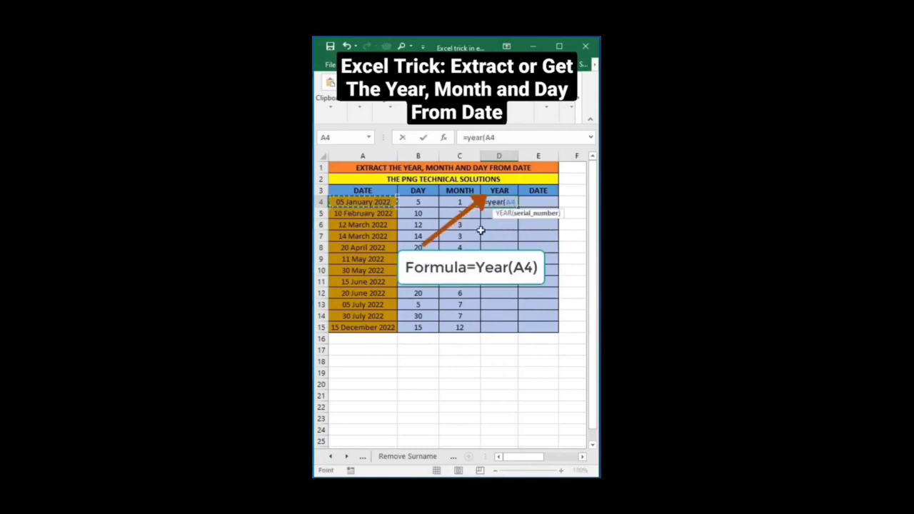
pyautogui.write(')')
pyautogui.press('Return')
pyautogui.click(498, 202)
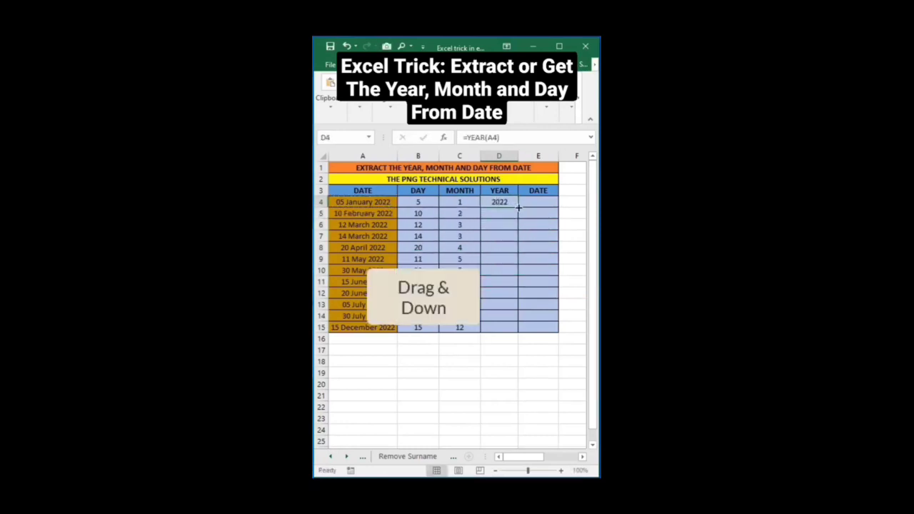
pyautogui.moveTo(517, 208); pyautogui.dragTo(522, 332)
# Rebuild the full date in E4 from the year, month and day cells with =DATE(D4,C4,B4).
pyautogui.click(541, 202)
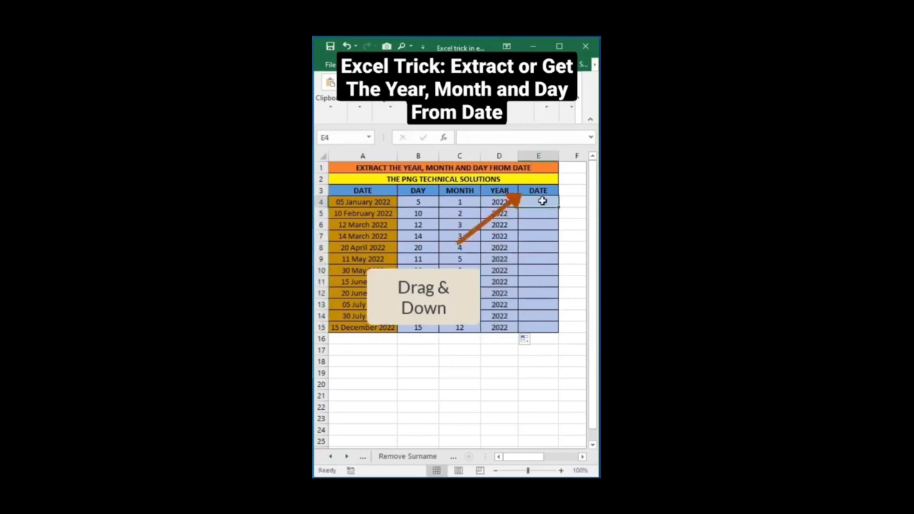
pyautogui.write('=date')
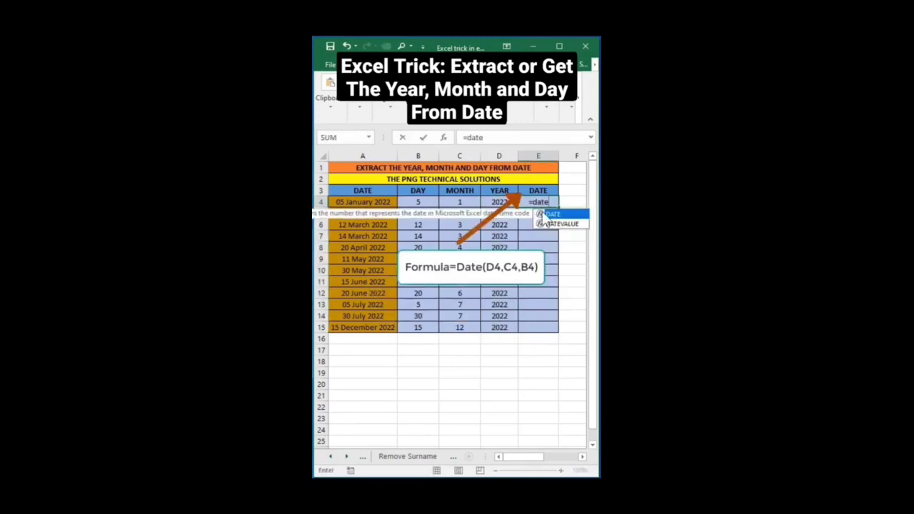
pyautogui.doubleClick(546, 216)
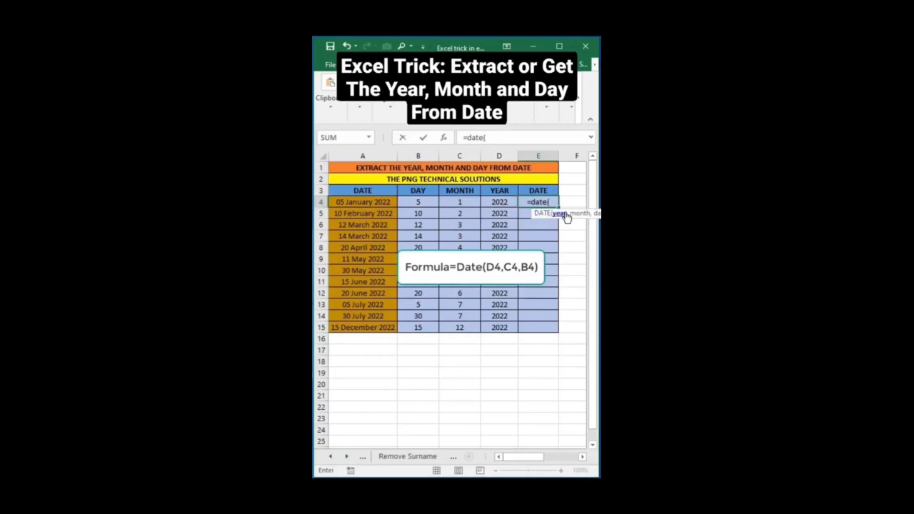
pyautogui.click(500, 203)
pyautogui.write(',')
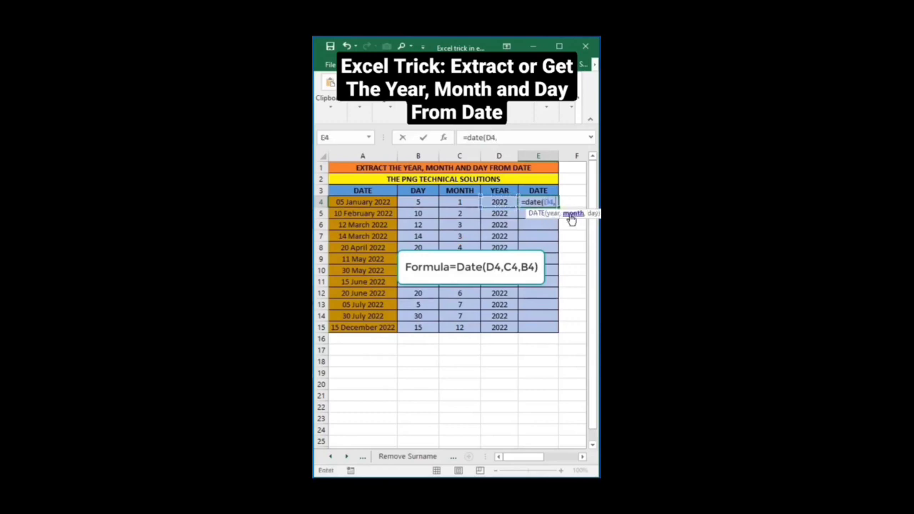
pyautogui.click(459, 203)
pyautogui.write(',')
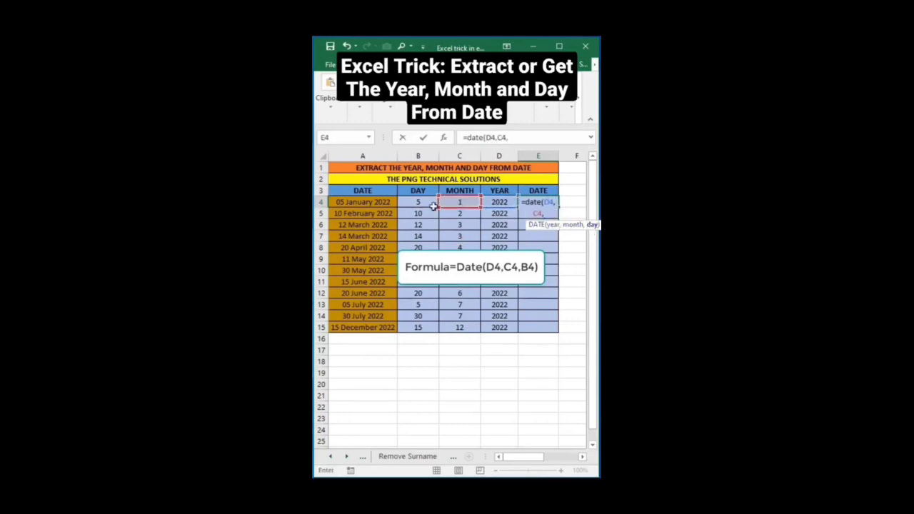
pyautogui.click(419, 203)
pyautogui.write(')')
pyautogui.press('Return')
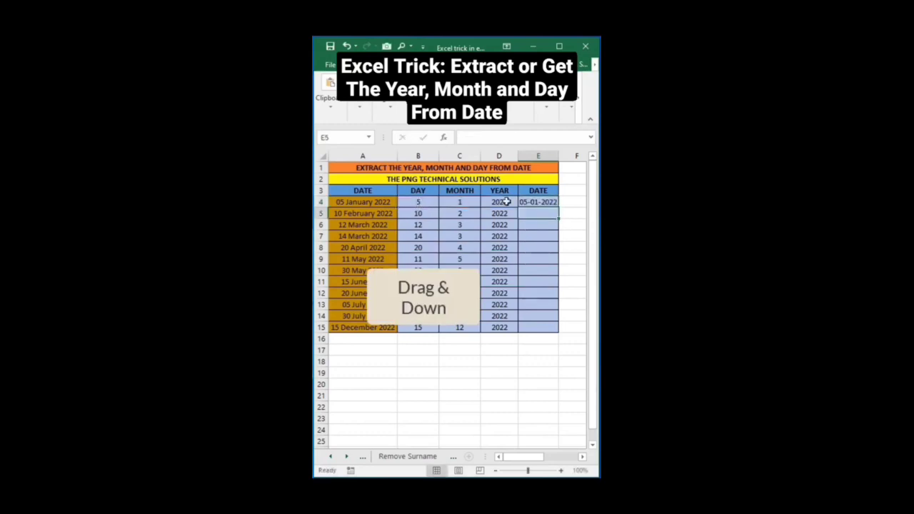
# Fill the DATE formula from E4 down to E15 and deselect the range.
pyautogui.click(539, 203)
pyautogui.moveTo(559, 207); pyautogui.dragTo(562, 331)
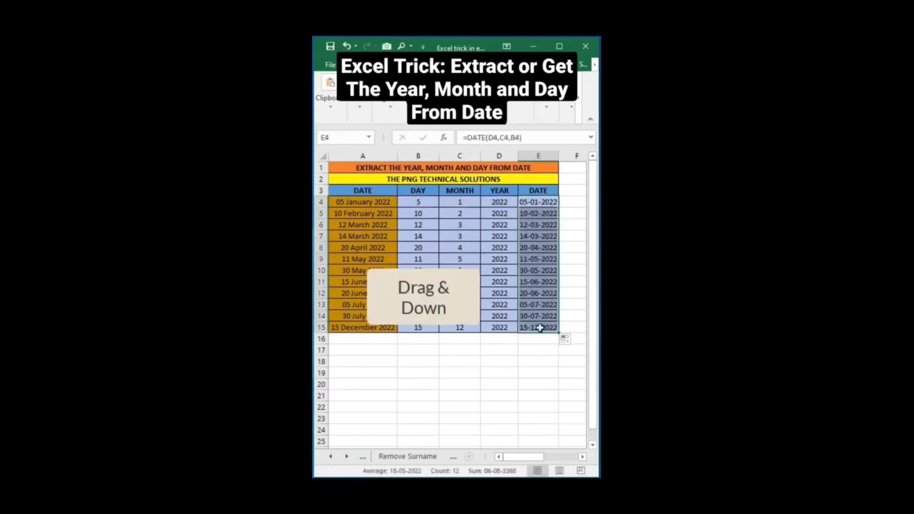
pyautogui.click(467, 351)
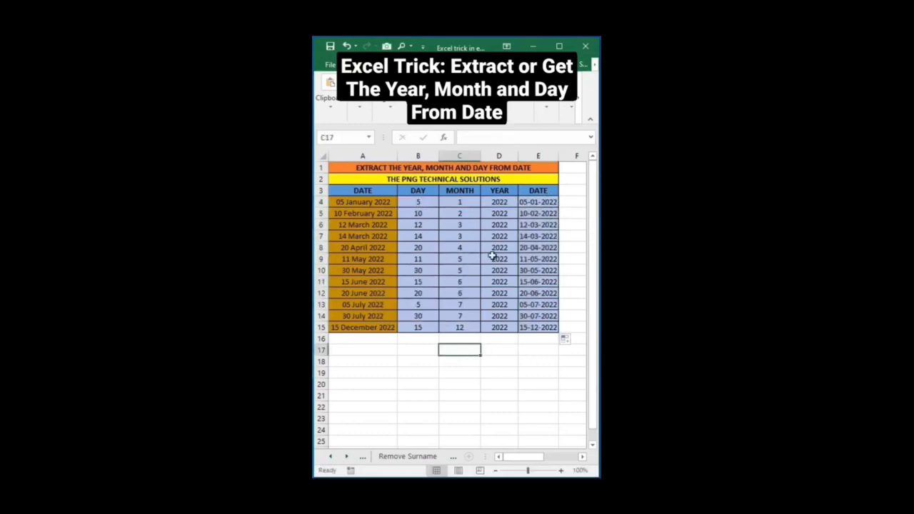